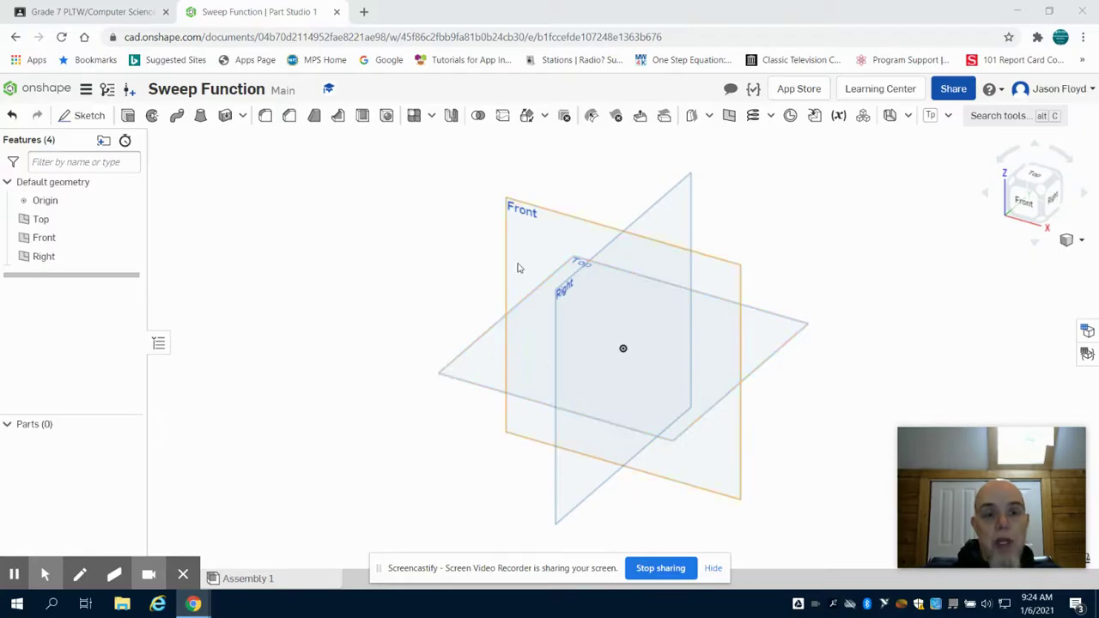
Start Sketch 1 on the Top plane and view it straight from above.
left_click(84, 115)
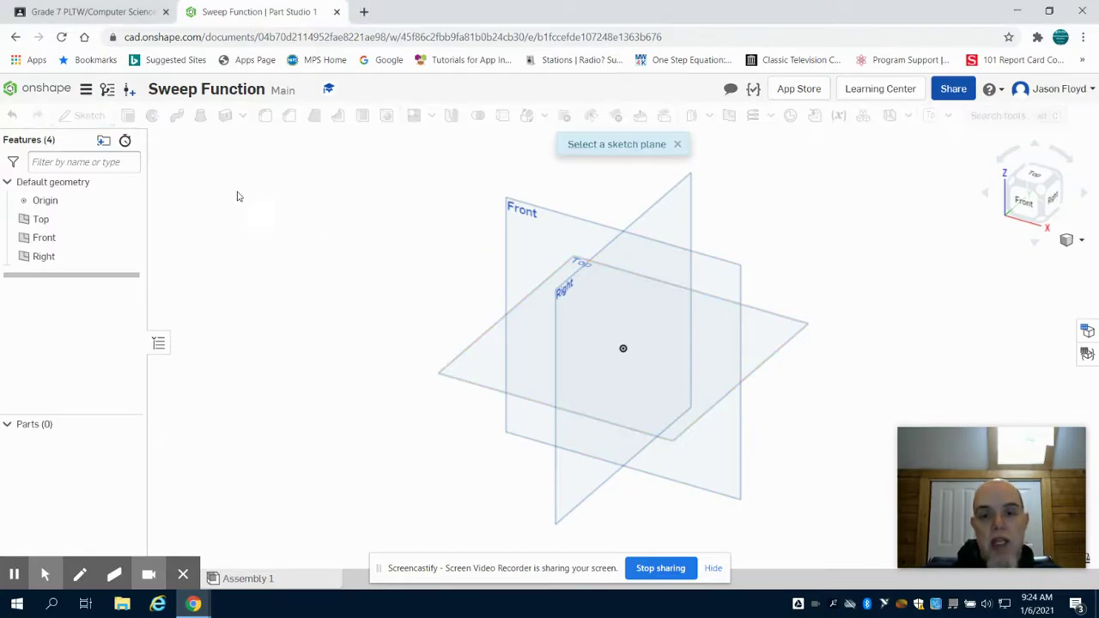
left_click(526, 363)
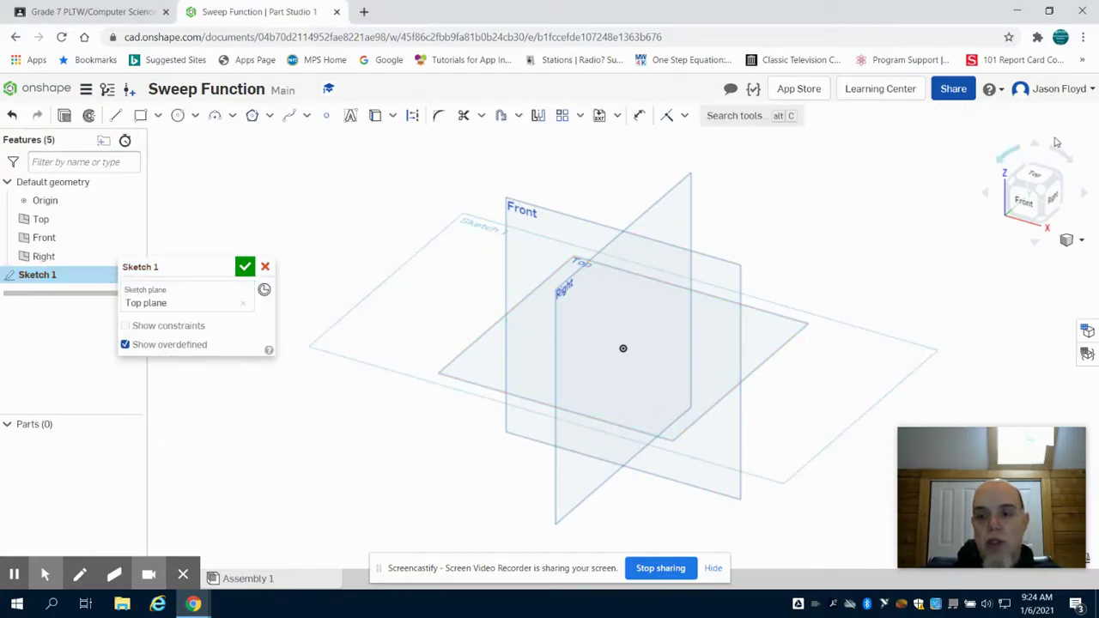
left_click(1041, 175)
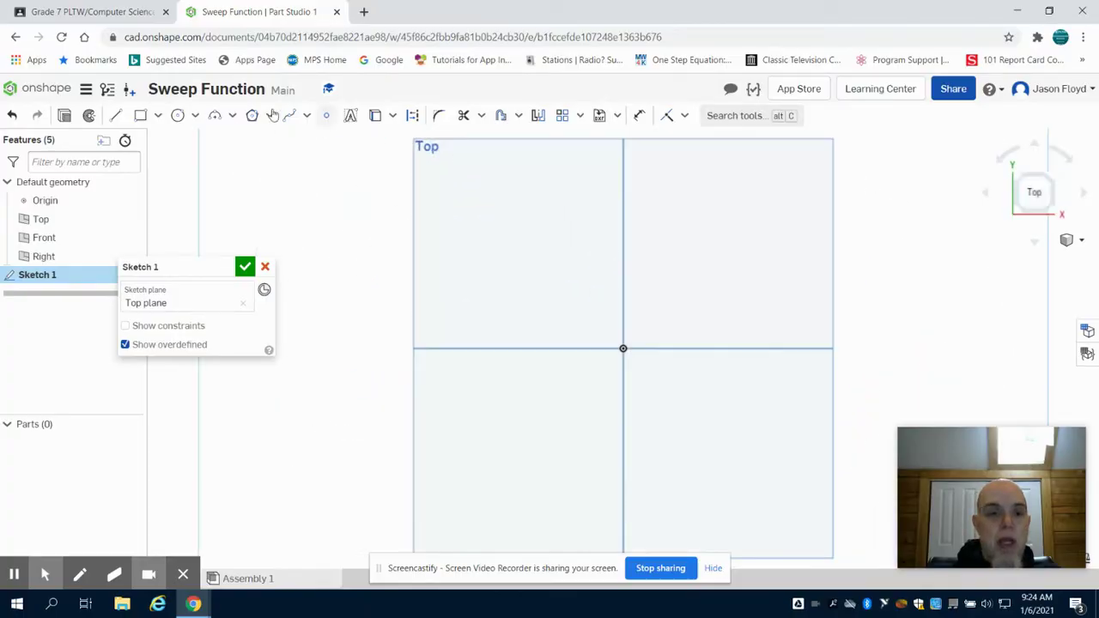
left_click(86, 91)
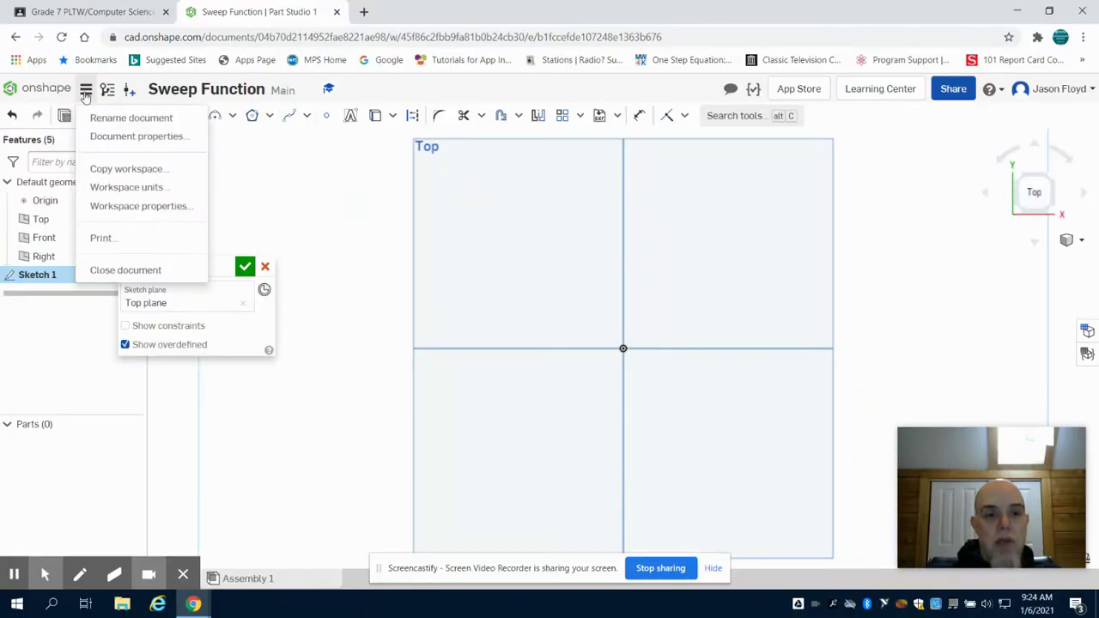
Set the workspace default length unit to Millimeter, then reopen Sketch 1 for editing.
left_click(103, 187)
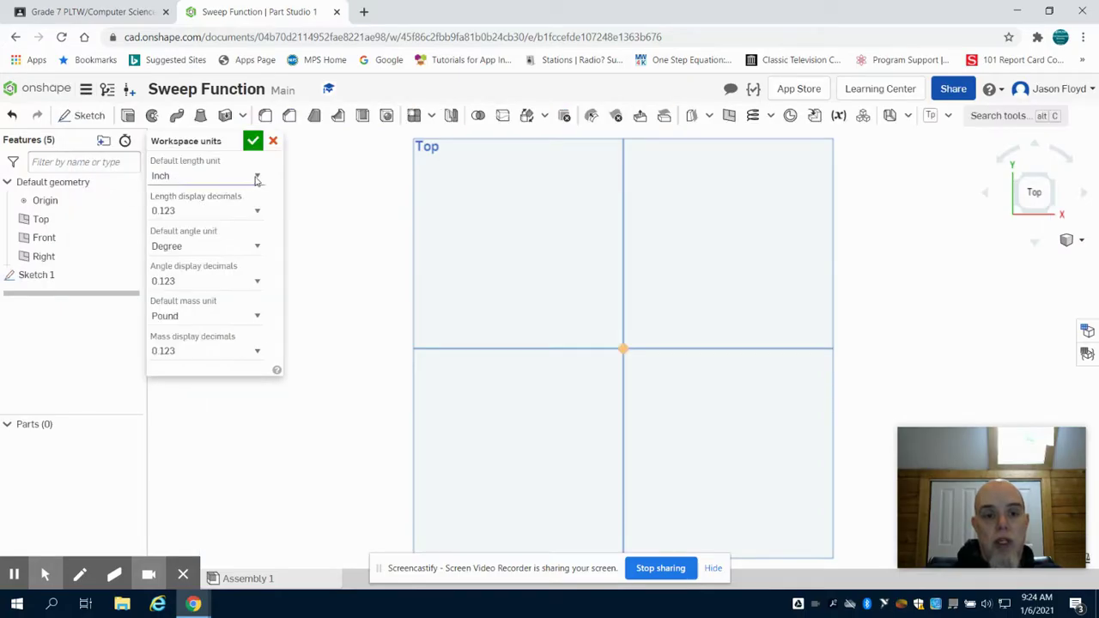
left_click(256, 176)
left_click(230, 250)
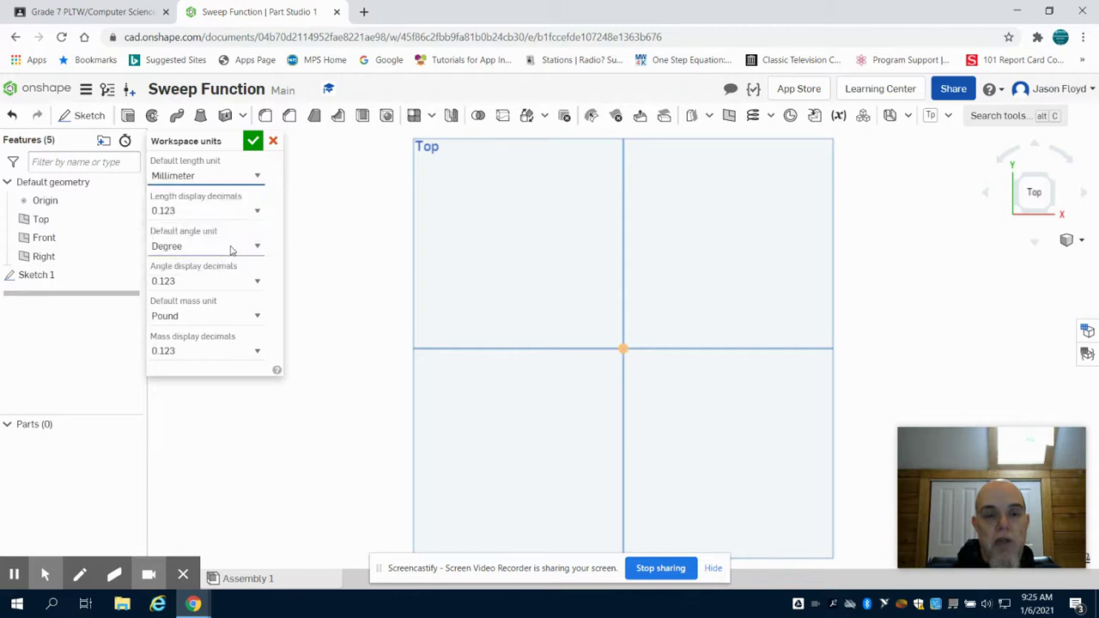
left_click(253, 141)
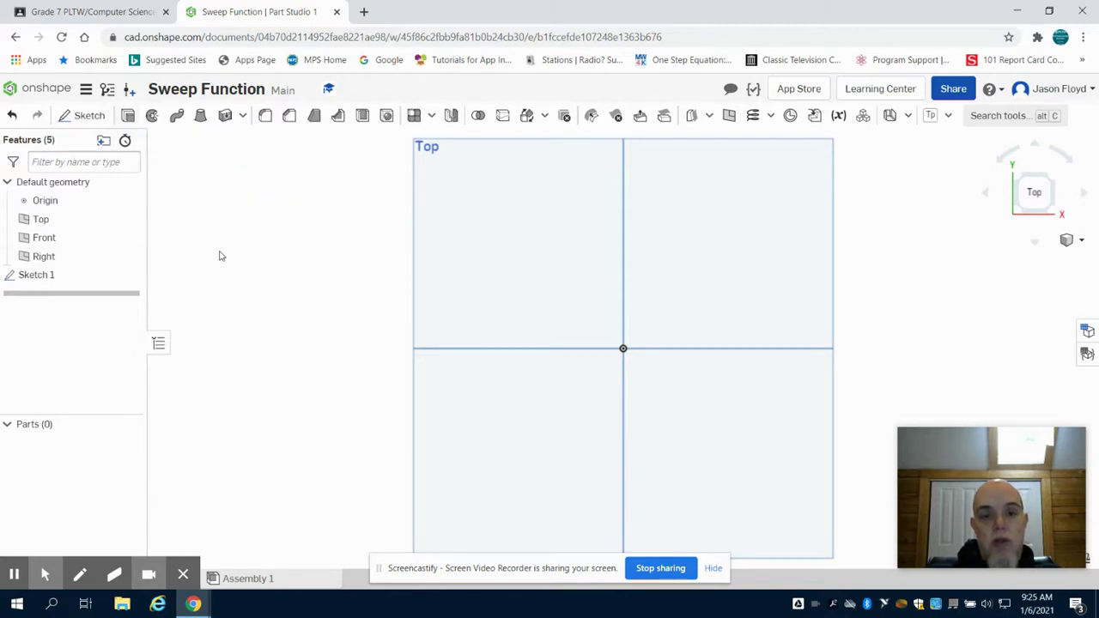
double_click(51, 275)
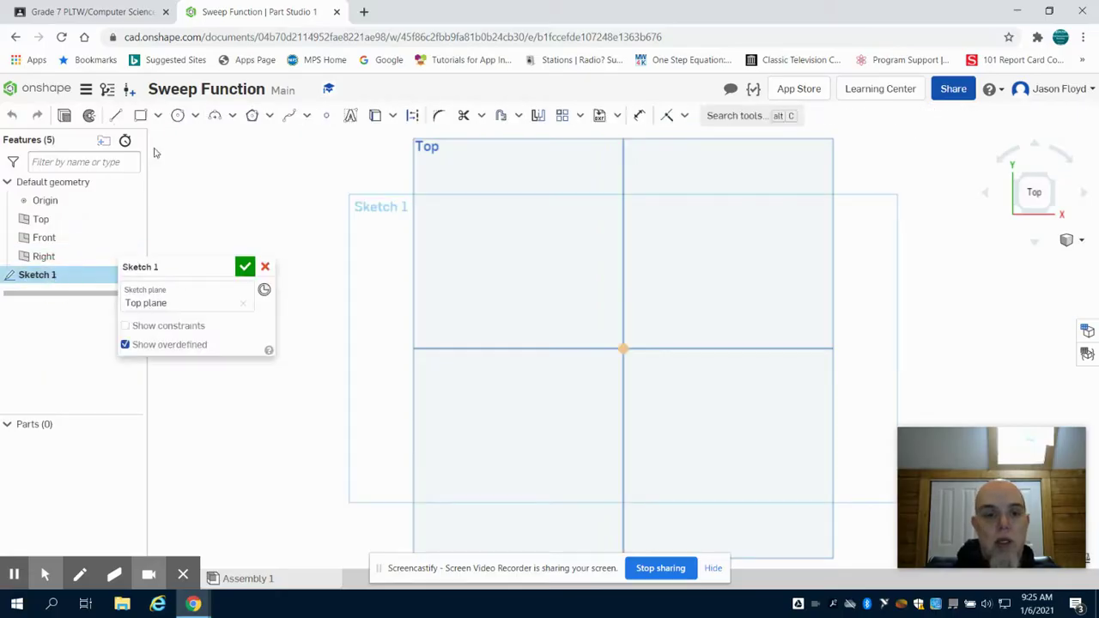
Draw a 24 mm vertical line up from the sketch origin.
left_click(116, 115)
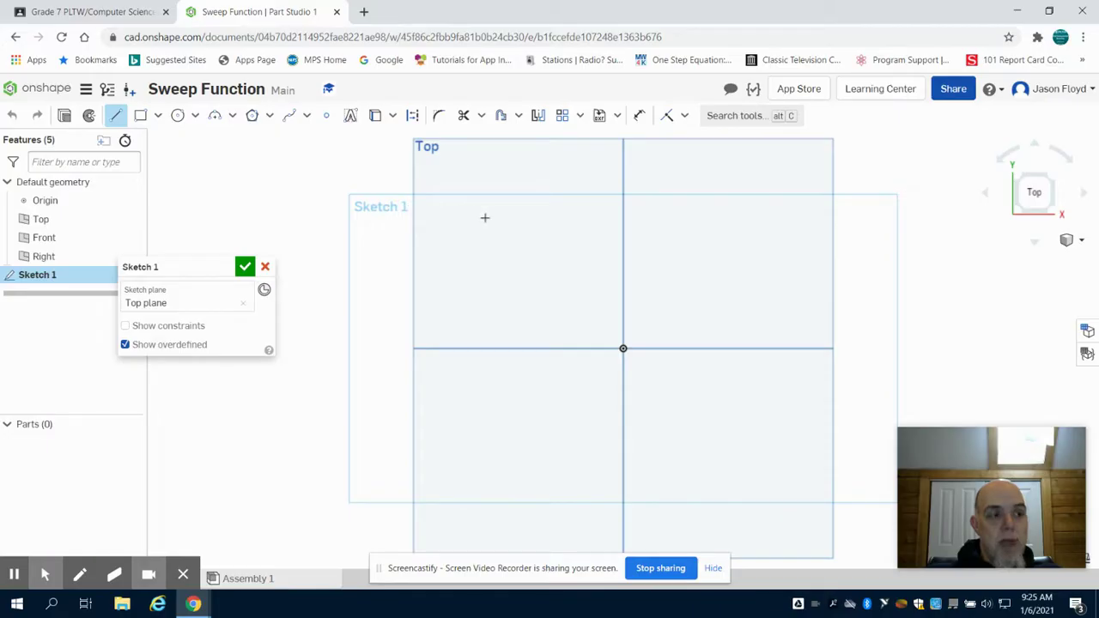
left_click(624, 346)
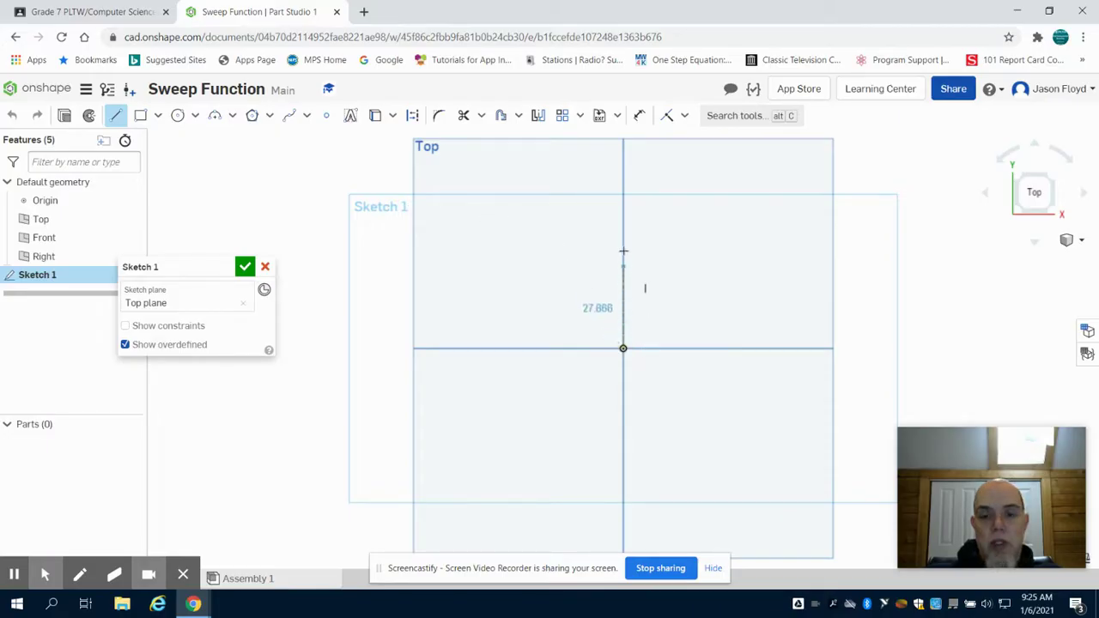
type("24")
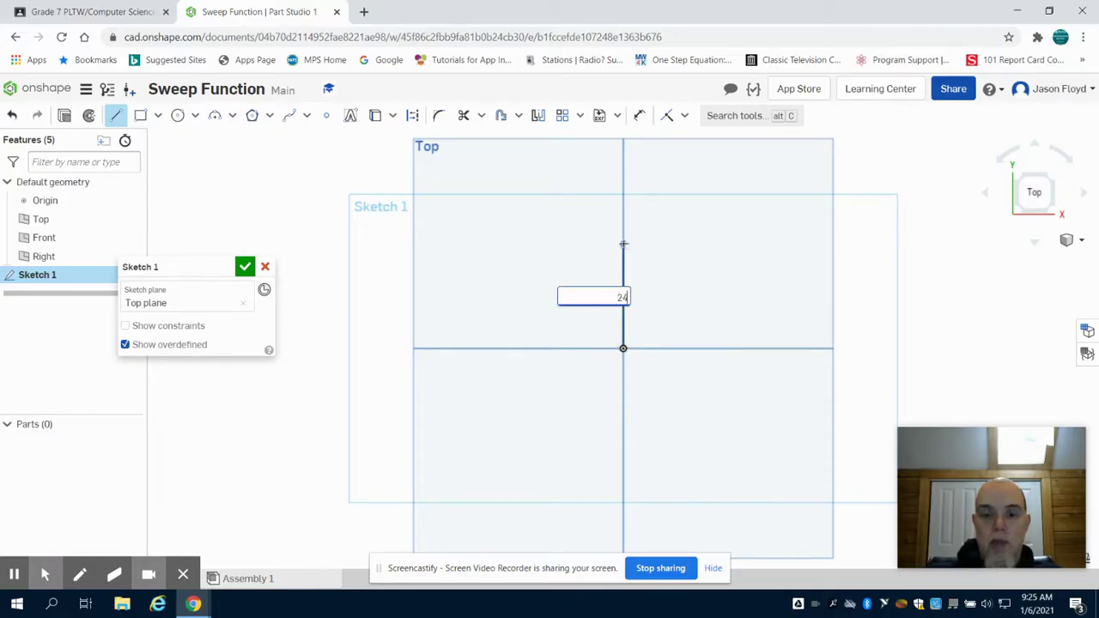
key("Return")
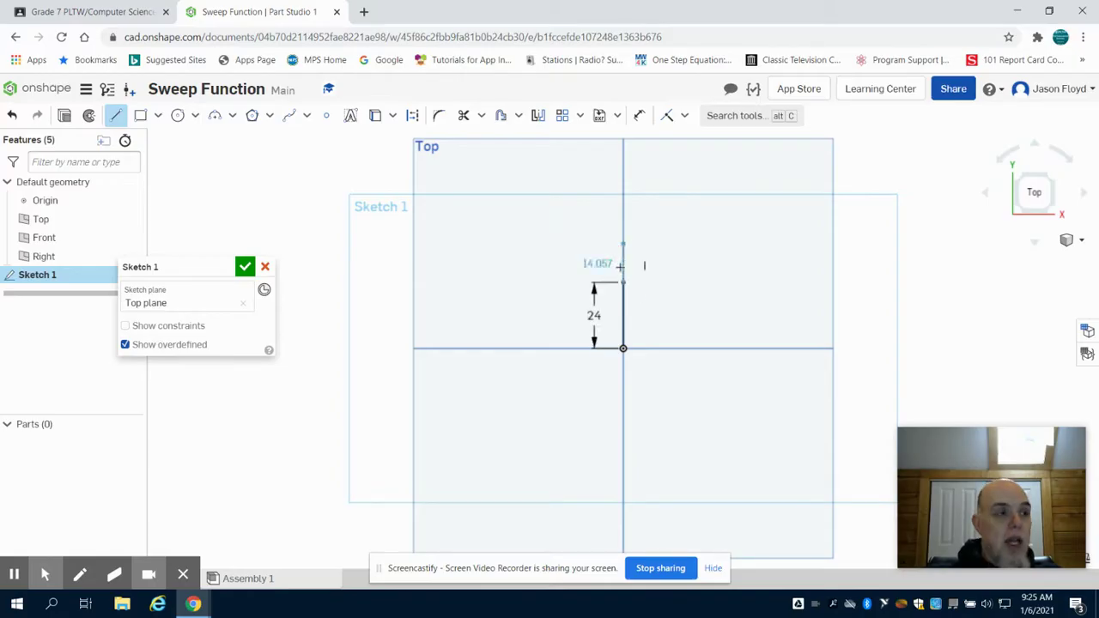
Cap the line's top with a radius-5 tangent semicircular arc.
left_click(215, 117)
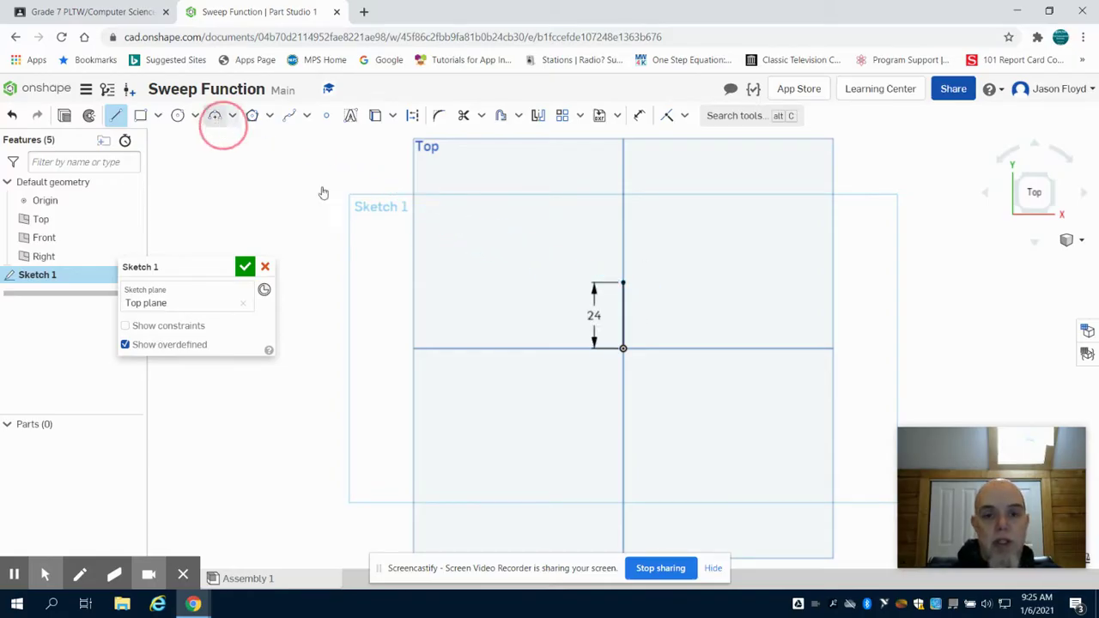
left_click(624, 284)
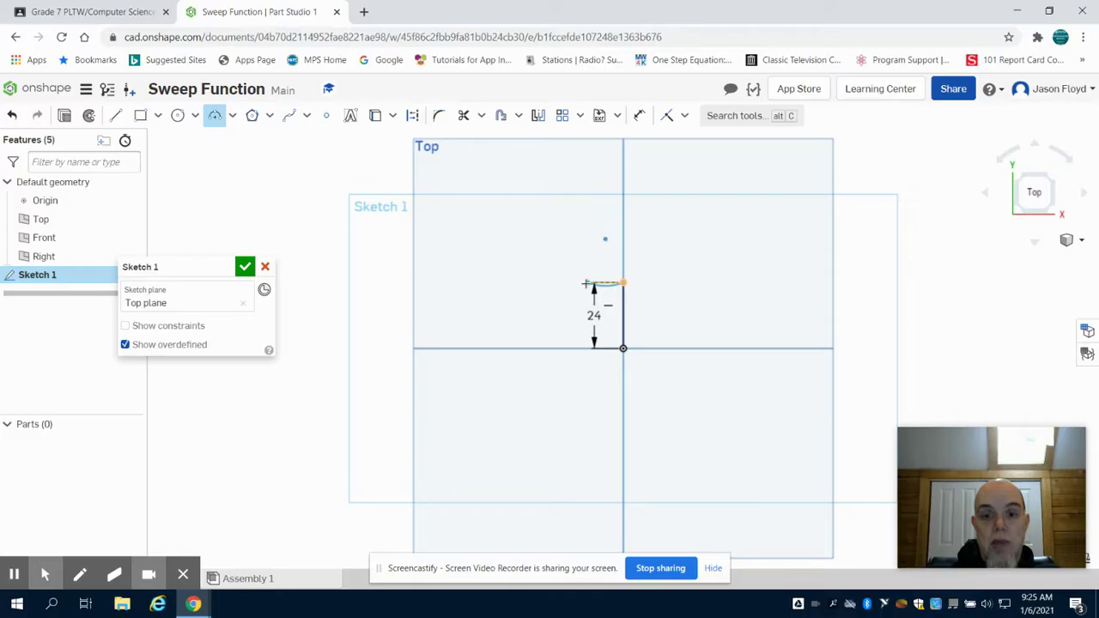
left_click(583, 284)
left_click(587, 276)
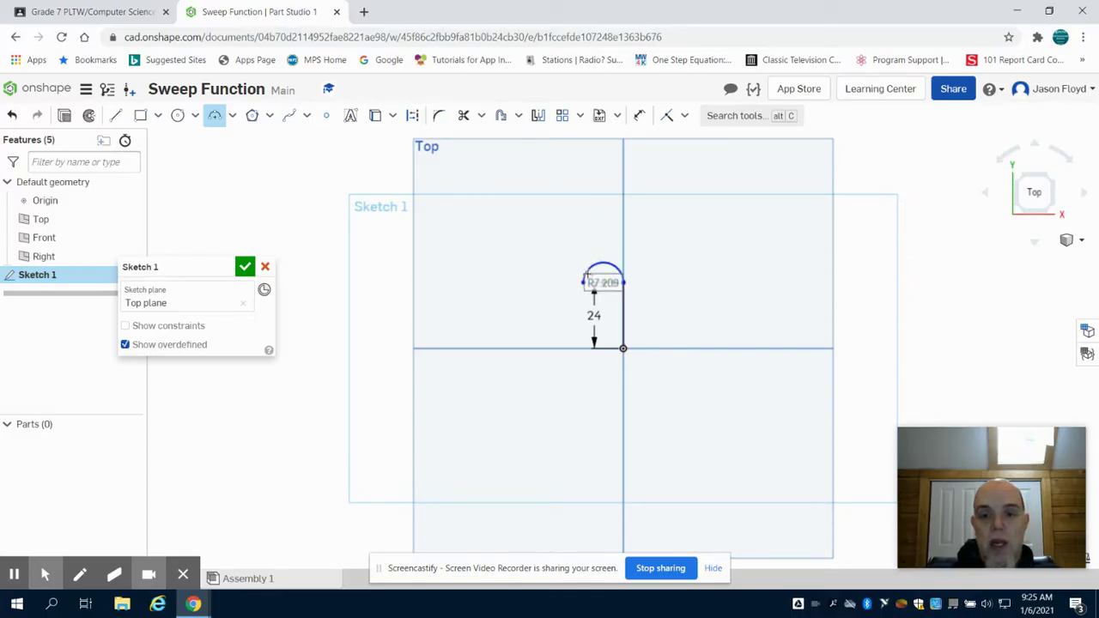
type("5")
key("Return")
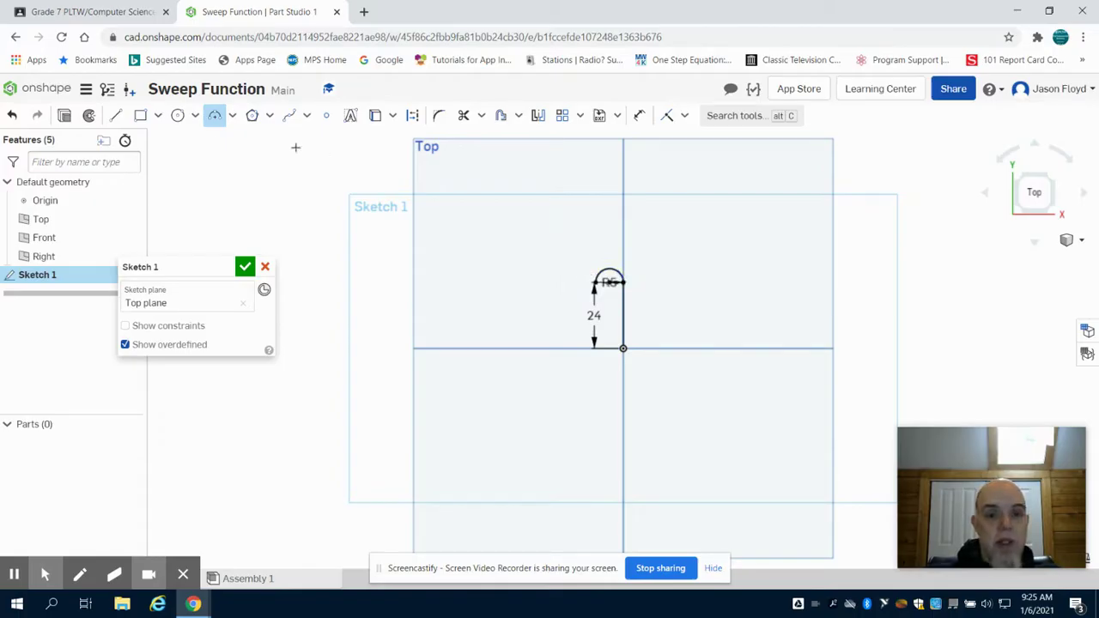
left_click(116, 115)
Draw a 31 mm line down from the top arc's other end.
scroll(528, 283, "up", 3)
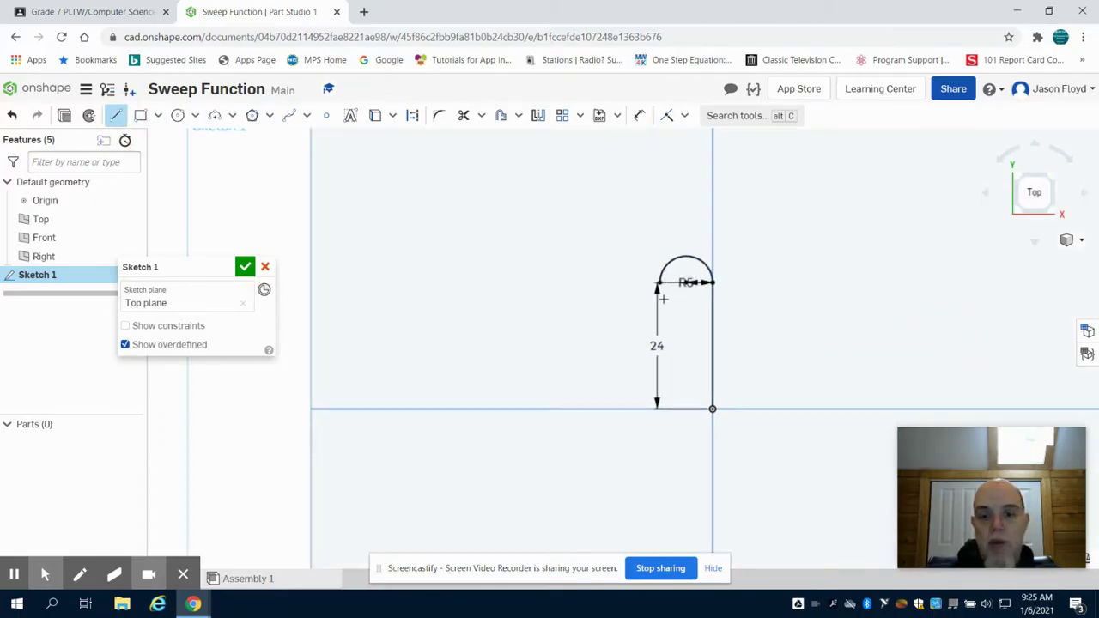
left_click(658, 283)
left_click(654, 427)
type("31")
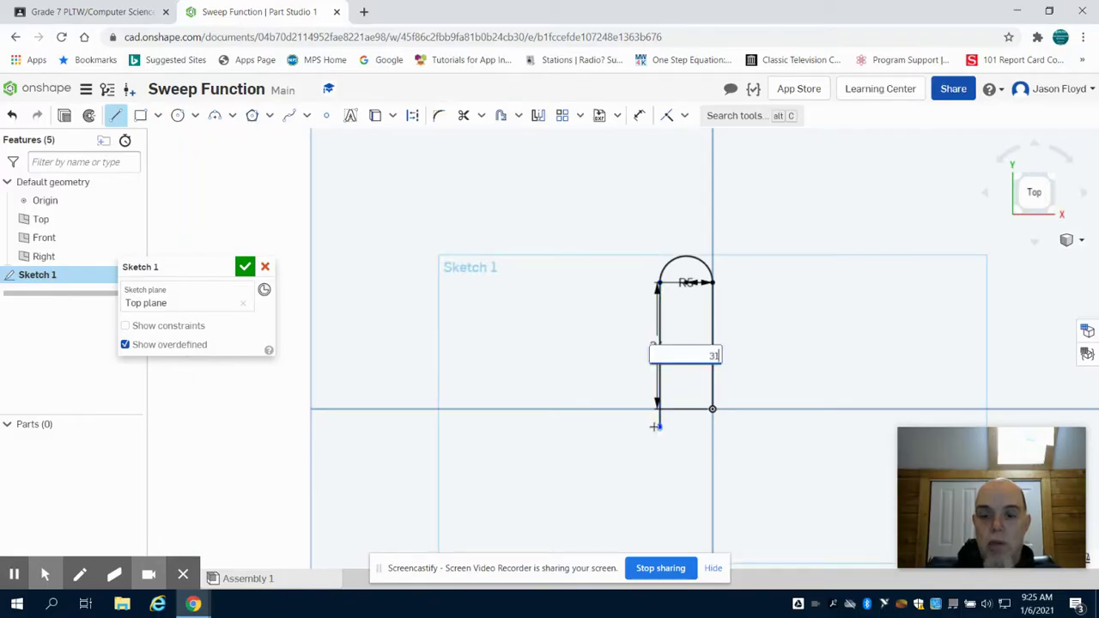
key("Return")
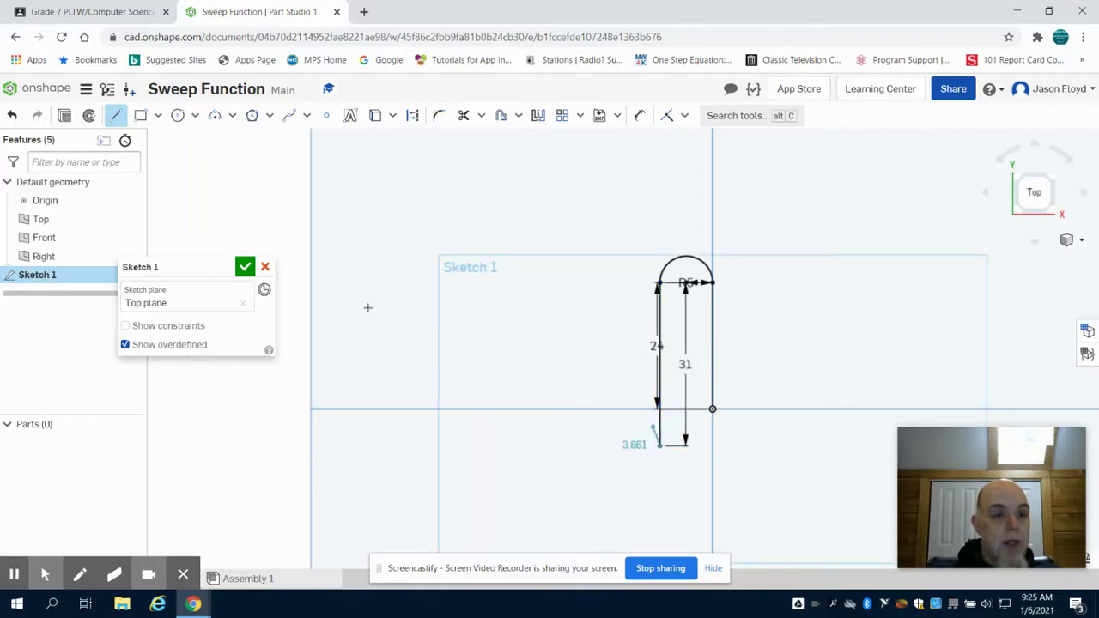
Add a radius-4.5 tangent semicircular arc at the 31 mm line's bottom.
left_click(214, 115)
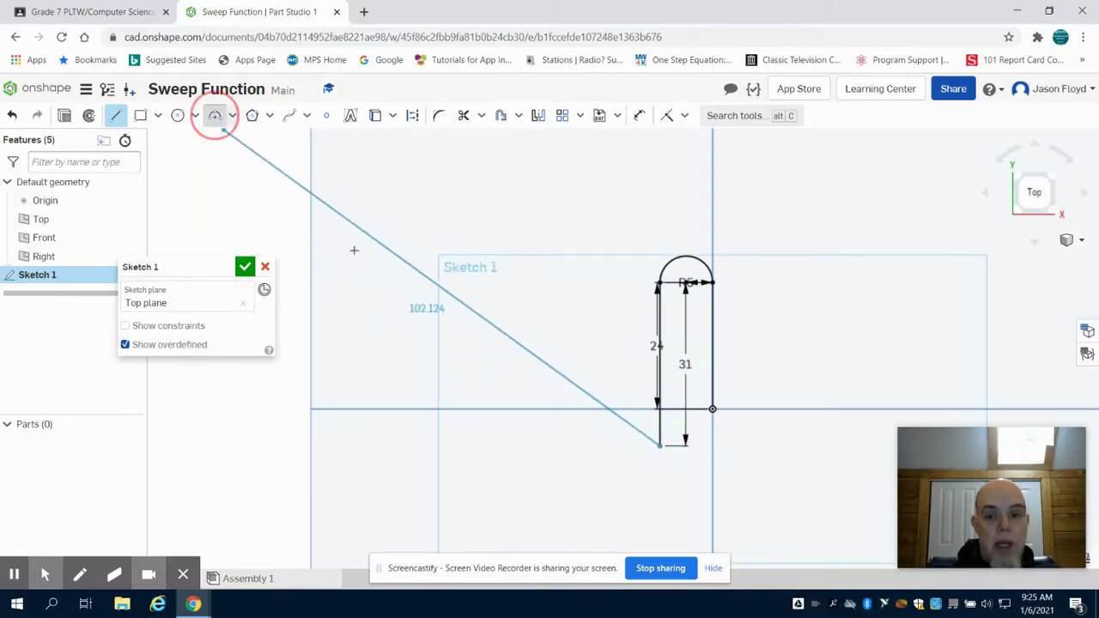
left_click(658, 446)
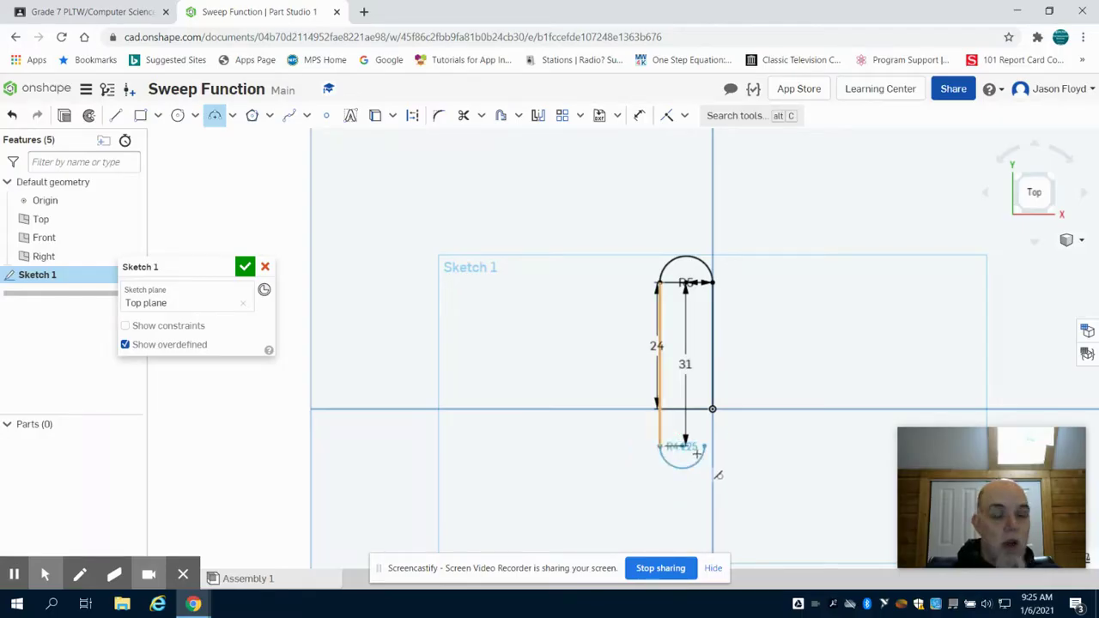
left_click(698, 452)
double_click(697, 452)
type("4")
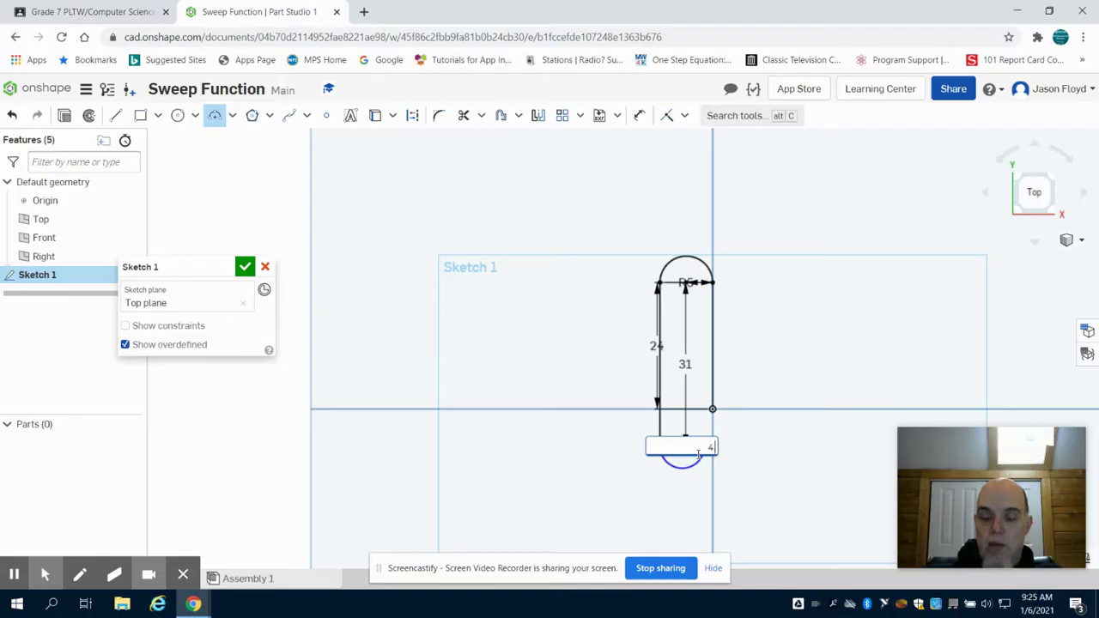
type(".5")
key("Return")
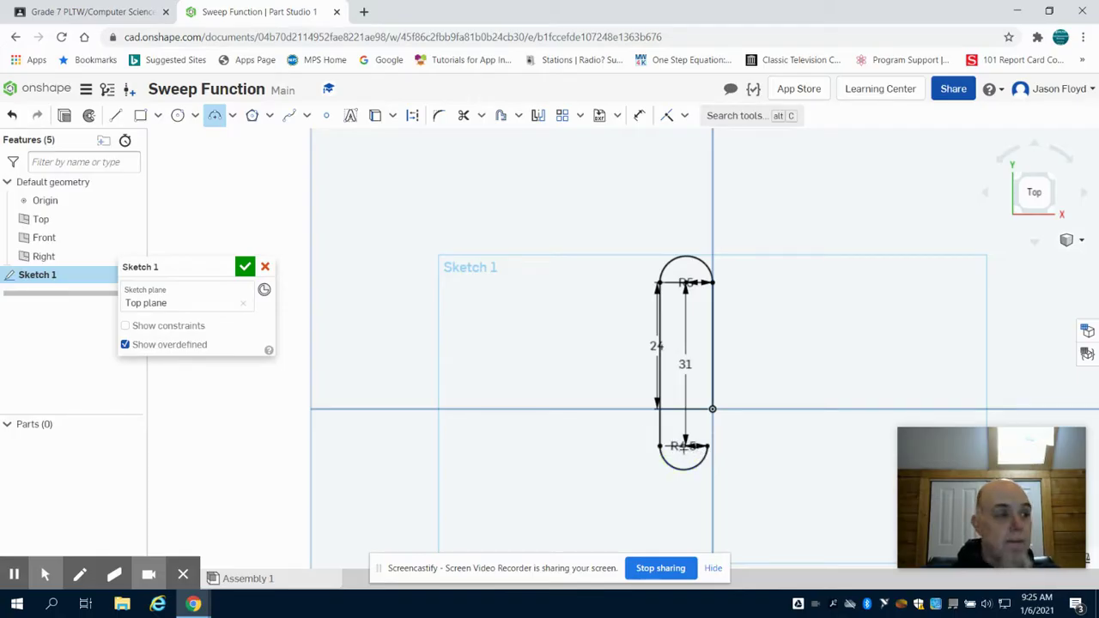
Draw a 22 mm vertical line up from the bottom arc's right end.
left_click(116, 115)
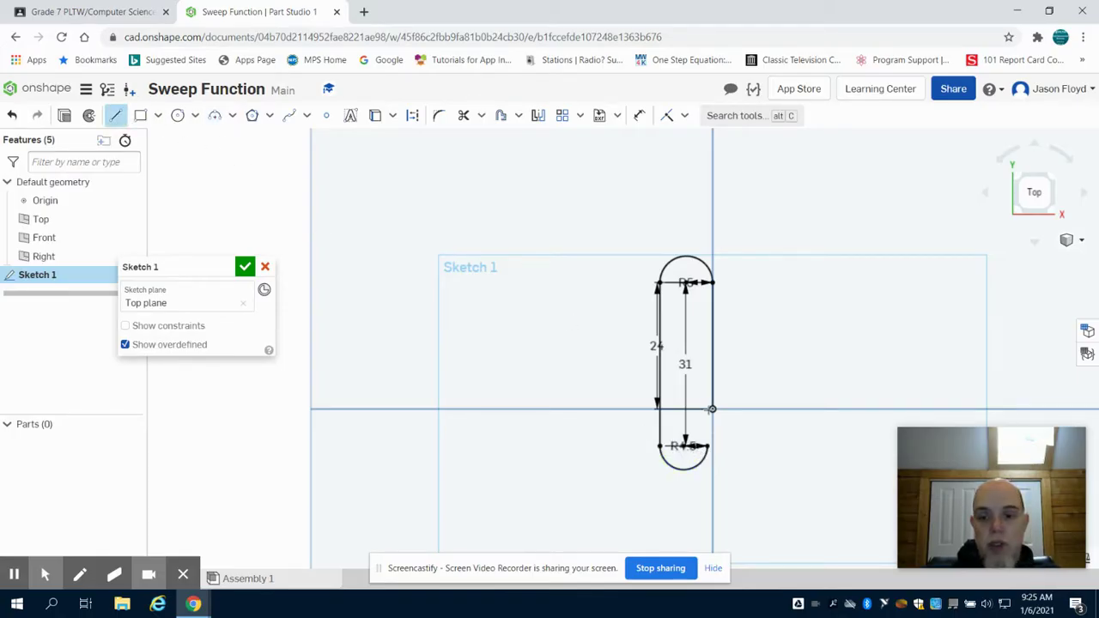
left_click(707, 446)
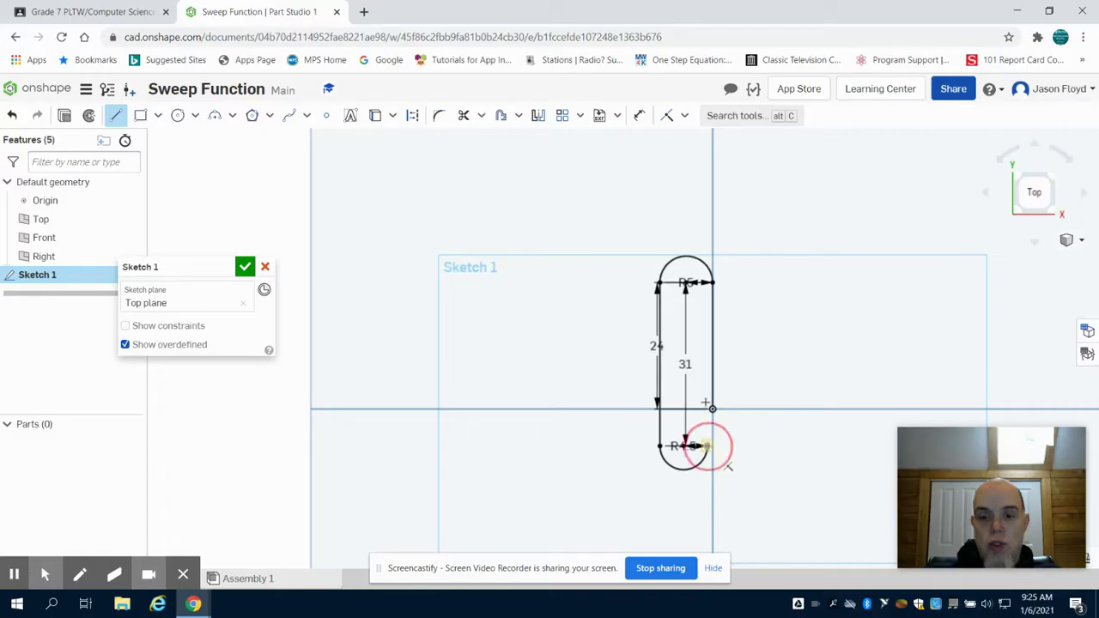
left_click(705, 357)
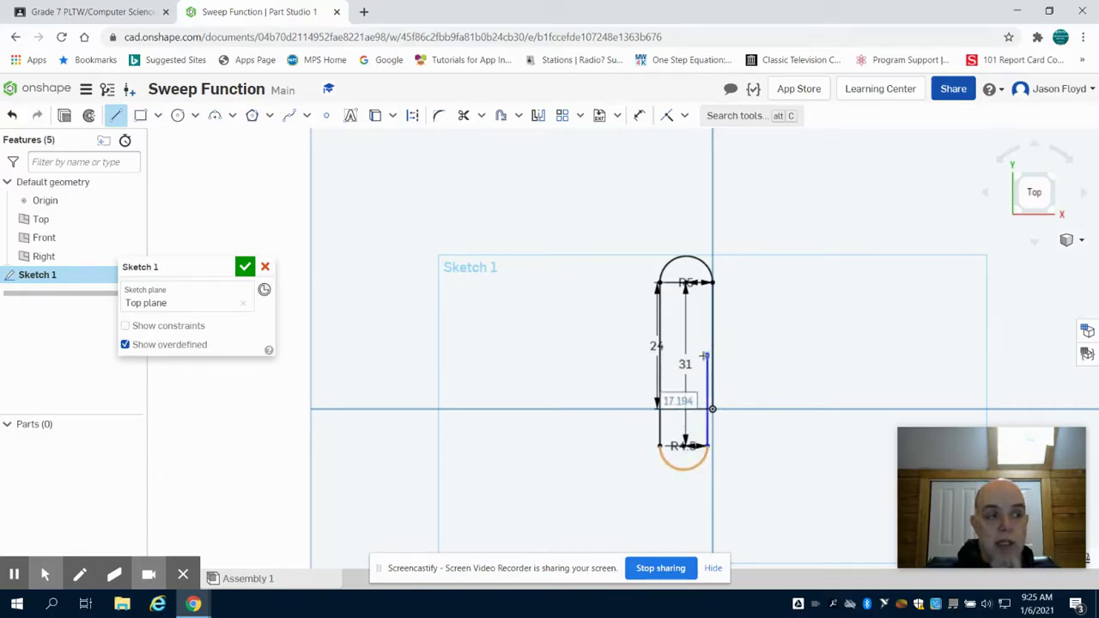
type("22")
key("Return")
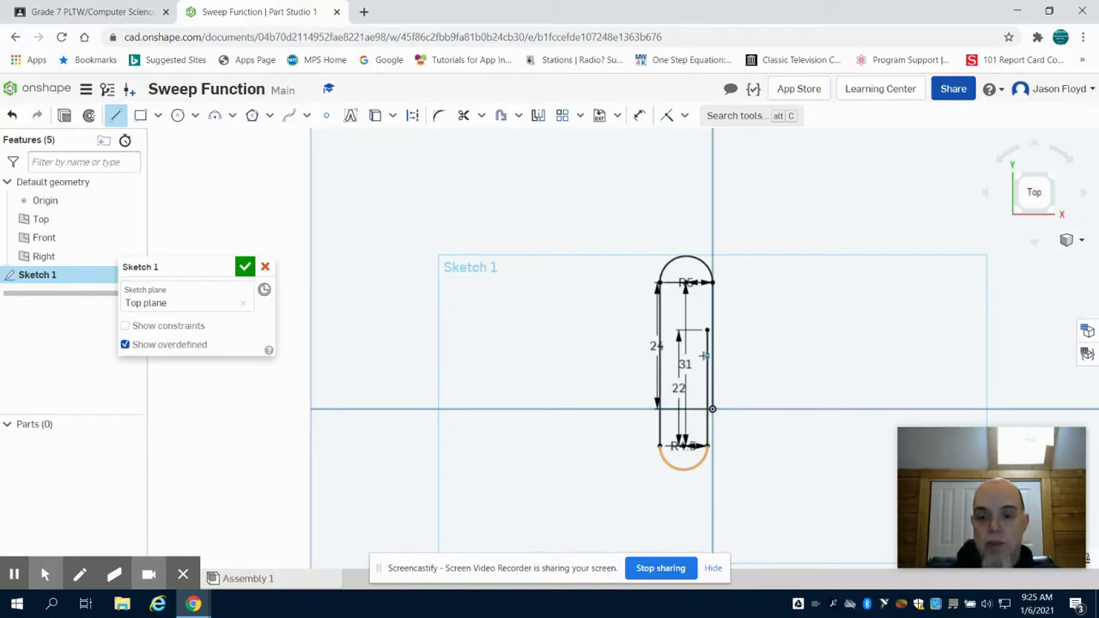
left_click(214, 117)
Add a tangent arc curving left over the top of the 22 mm line.
scroll(700, 331, "up", 5)
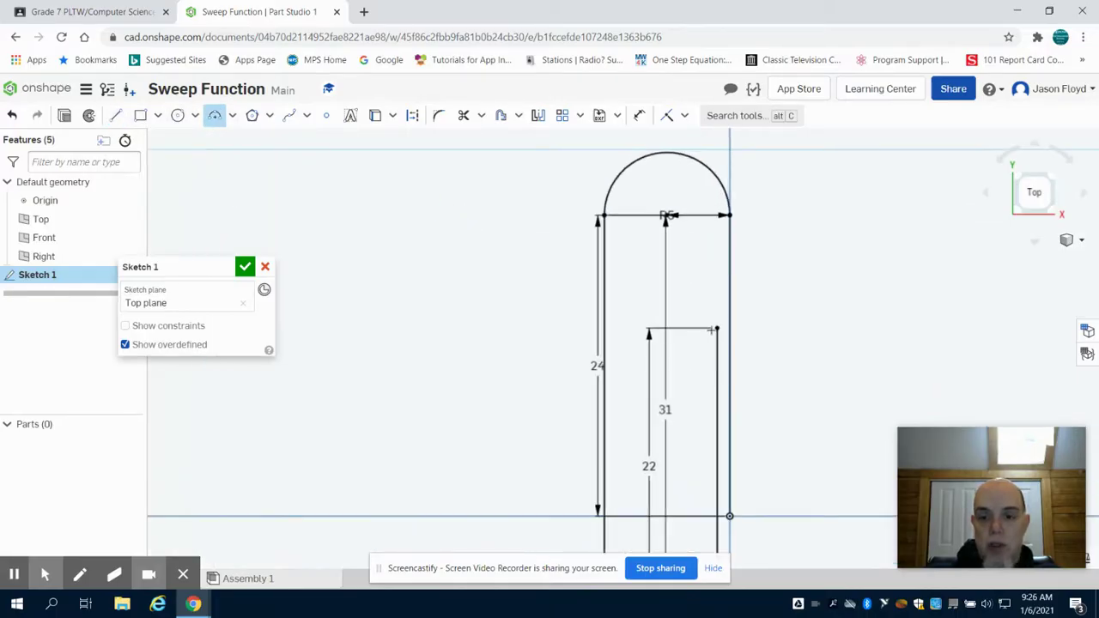
left_click(716, 328)
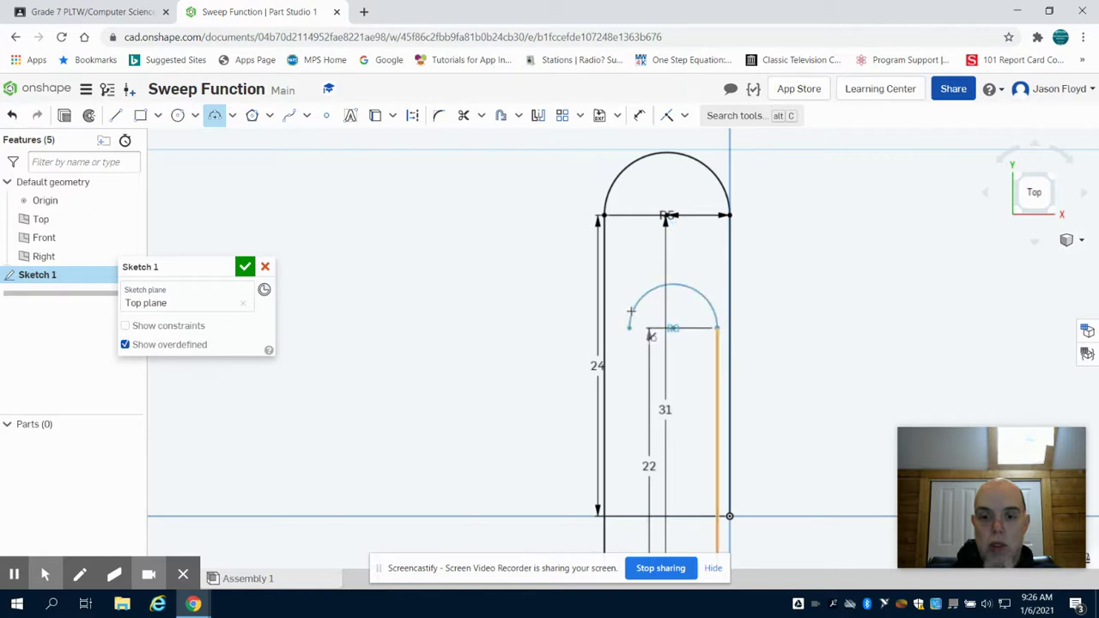
left_click(632, 305)
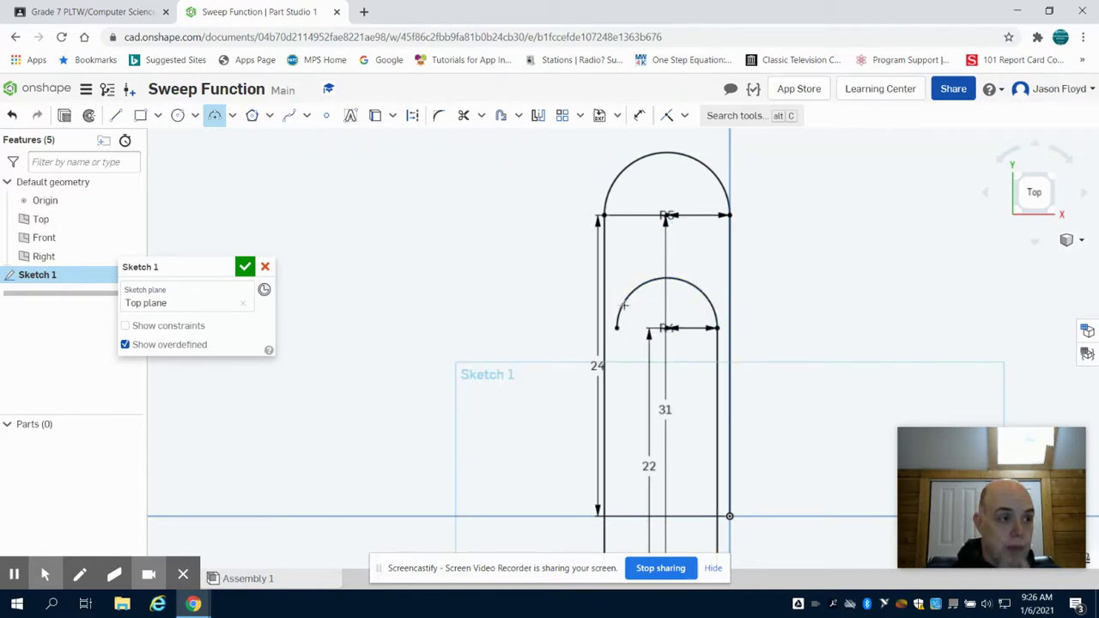
Draw a 15 mm vertical line descending from the arc's left end.
left_click(116, 115)
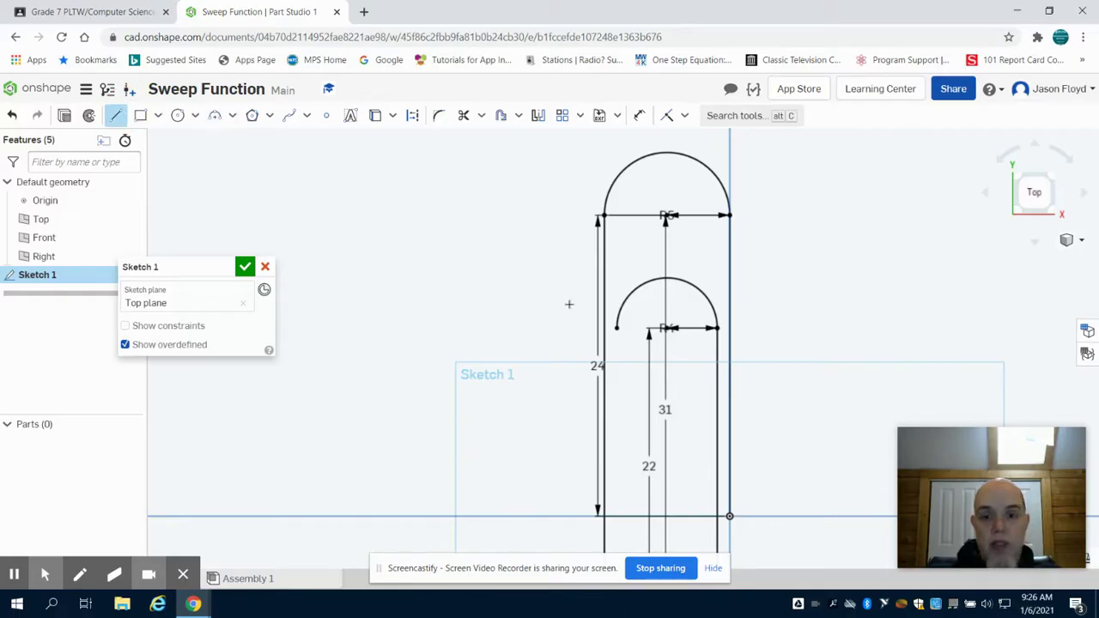
left_click_drag(616, 328, 618, 400)
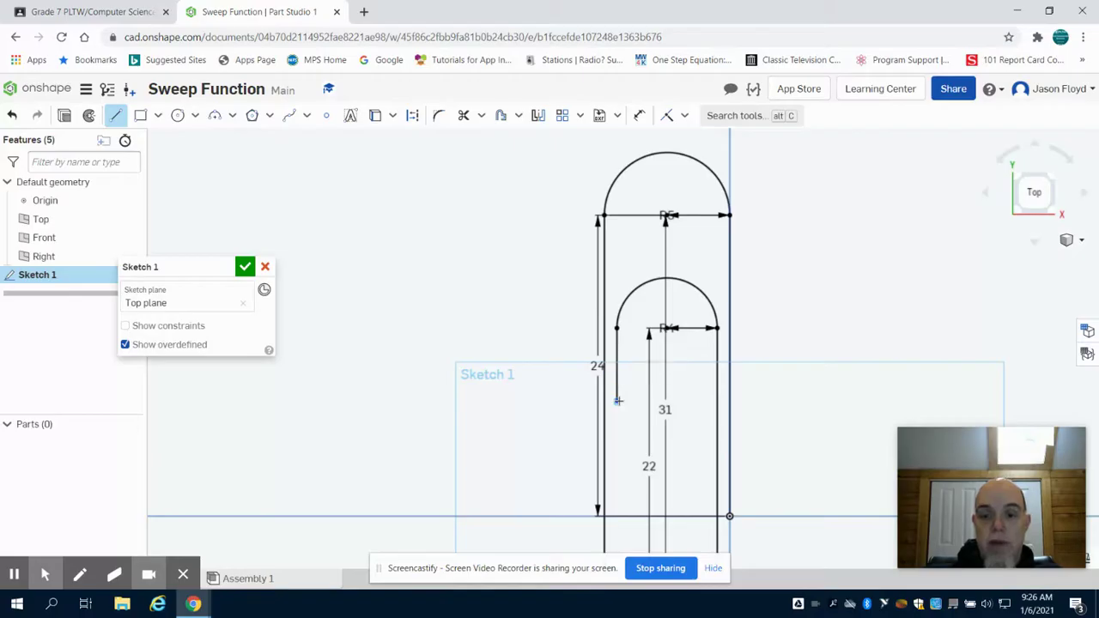
right_click(591, 330)
left_click(612, 340)
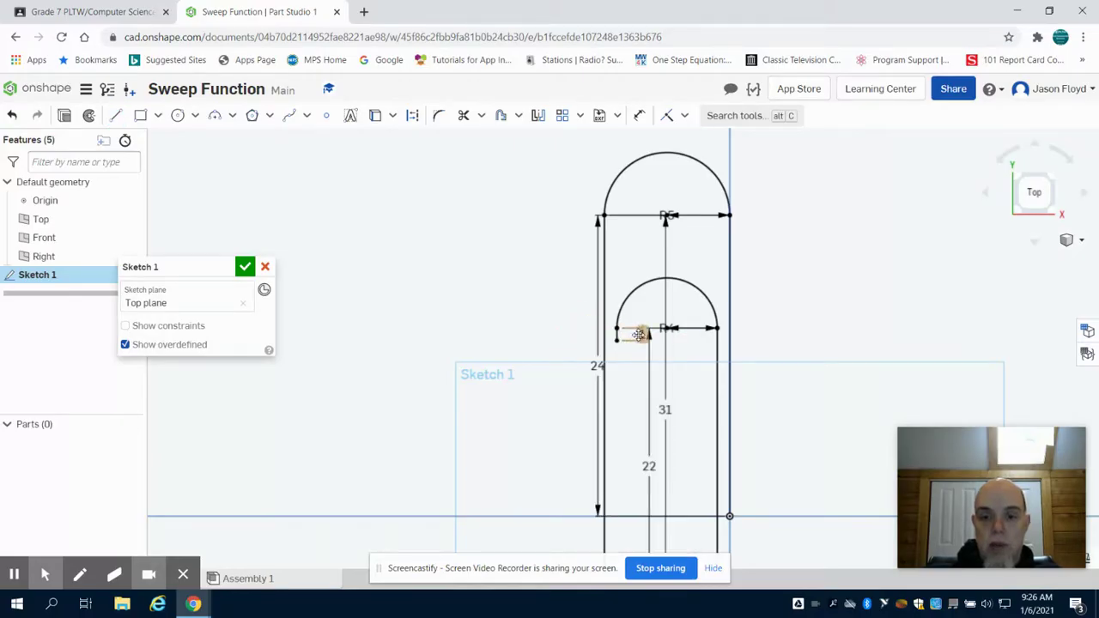
double_click(639, 333)
type("15")
key("Return")
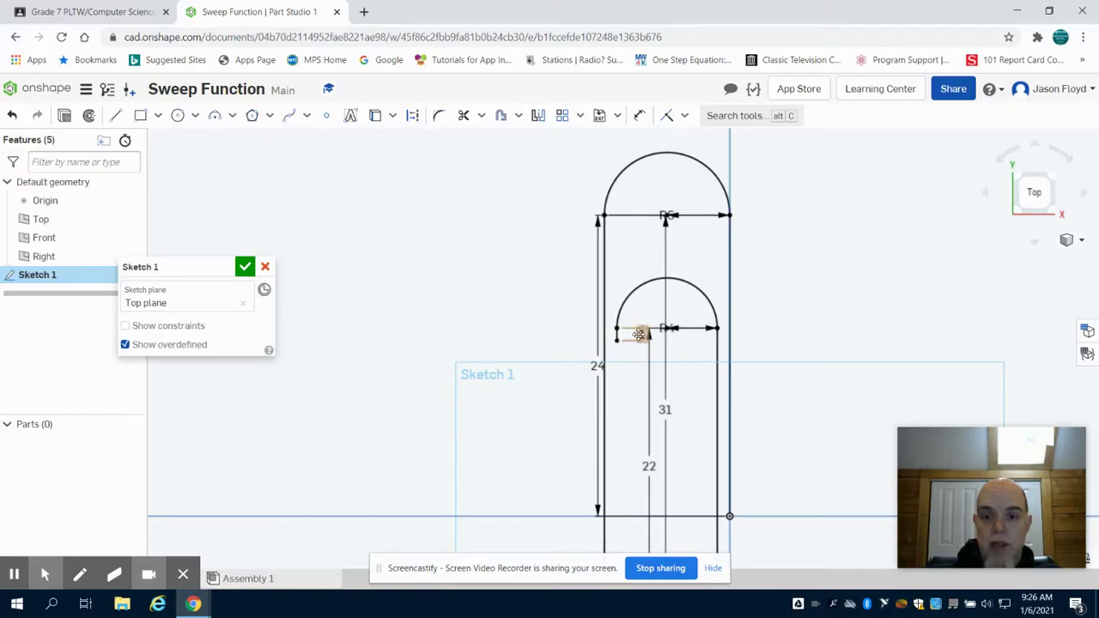
left_click(1034, 193)
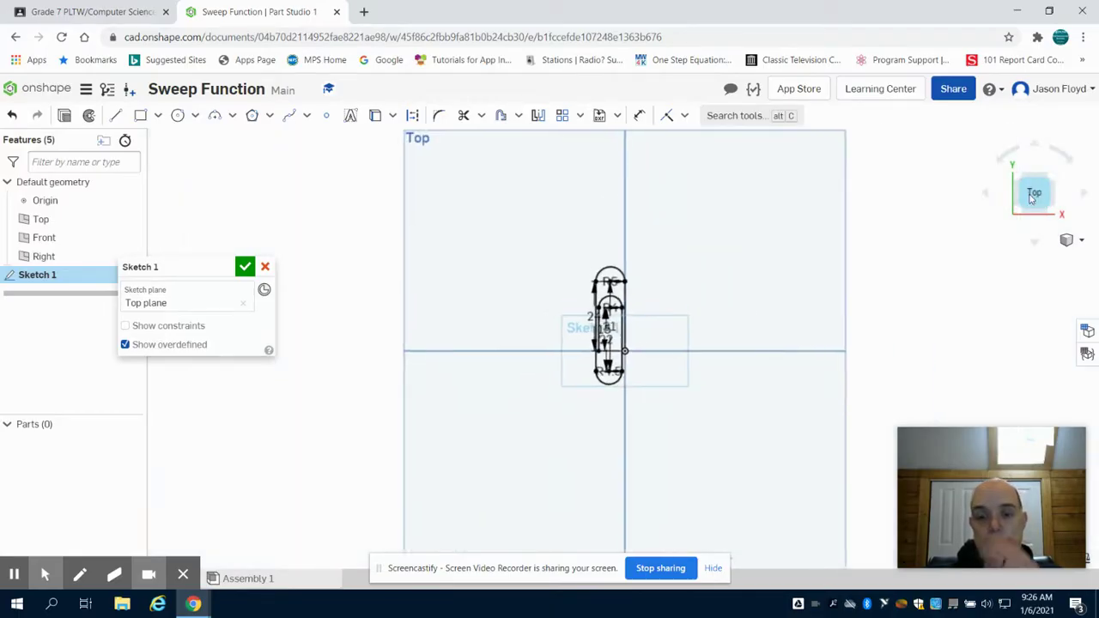
scroll(687, 323, "up", 3)
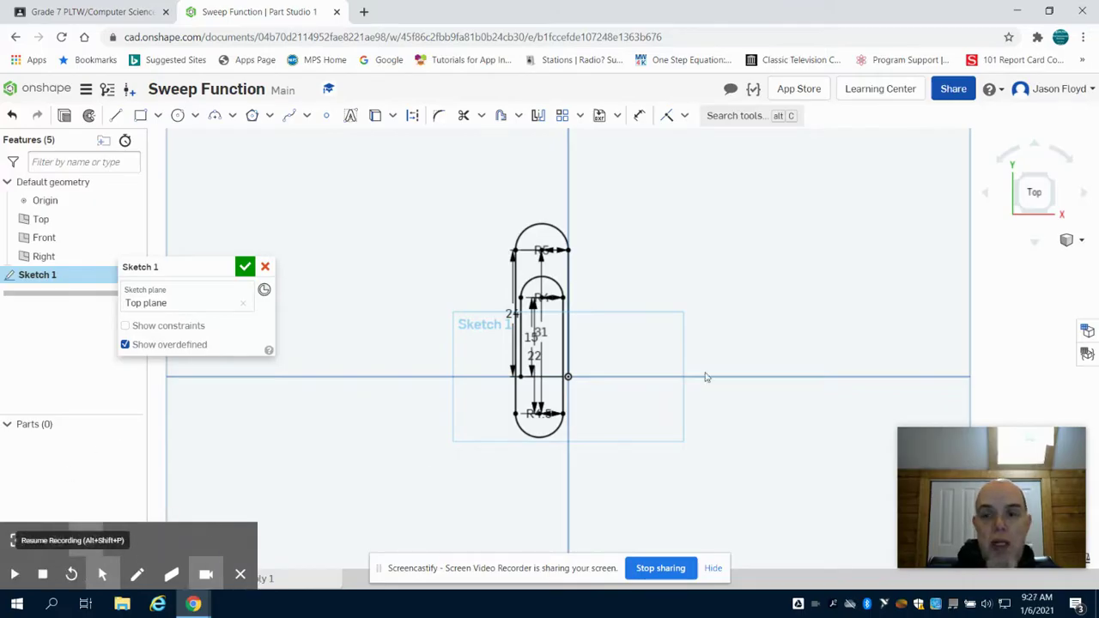
Close Sketch 1 and view the model from a rotated isometric angle.
left_click(245, 267)
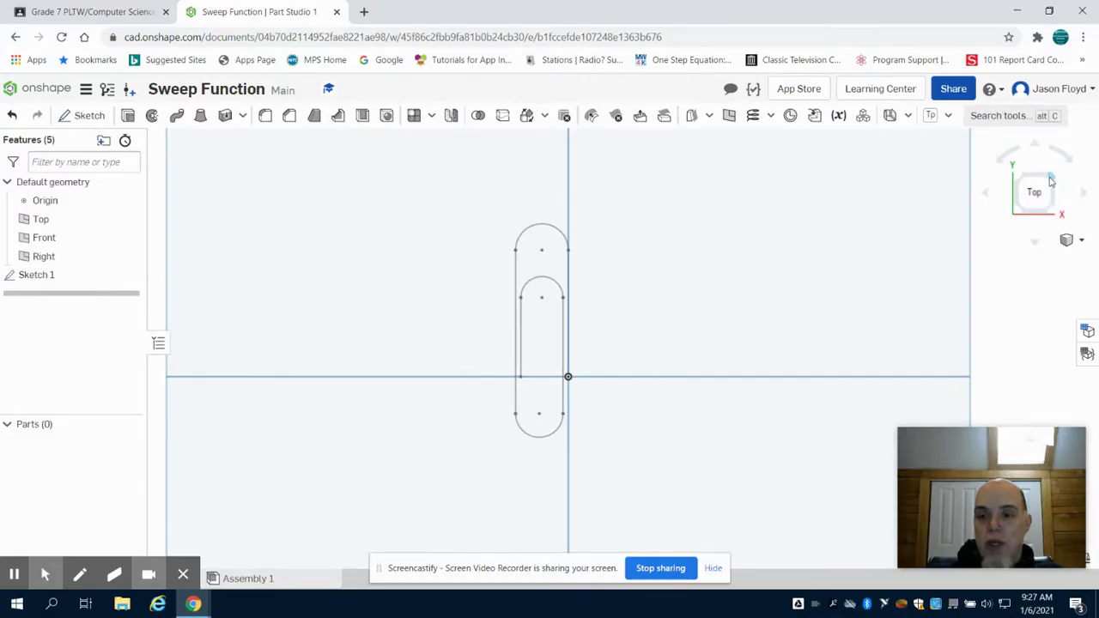
left_click(1051, 180)
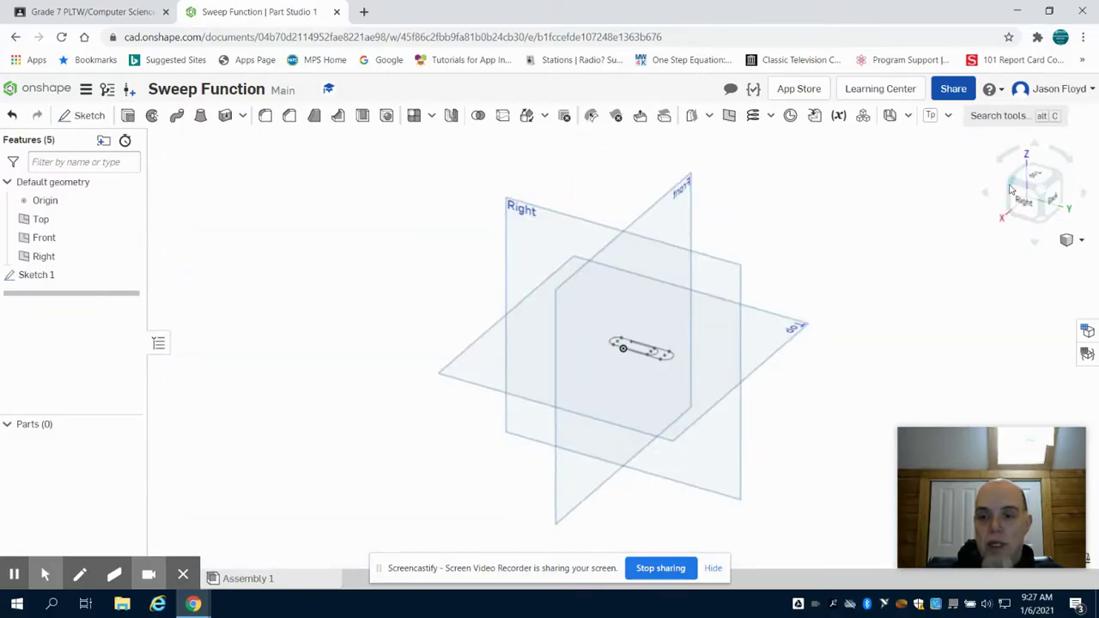
left_click(1011, 189)
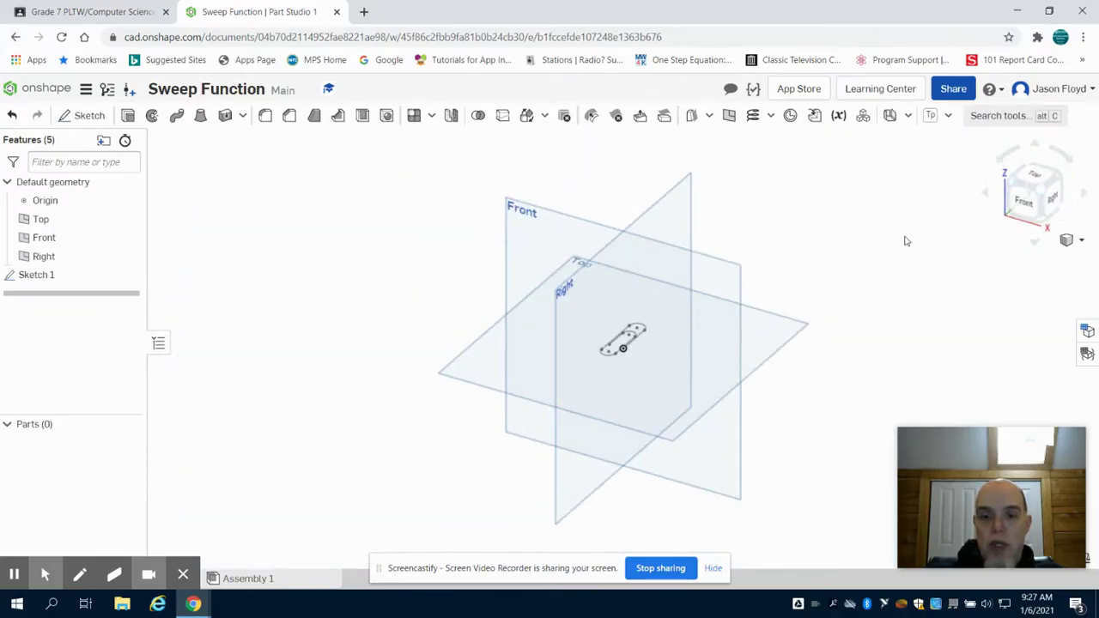
scroll(640, 351, "up", 10)
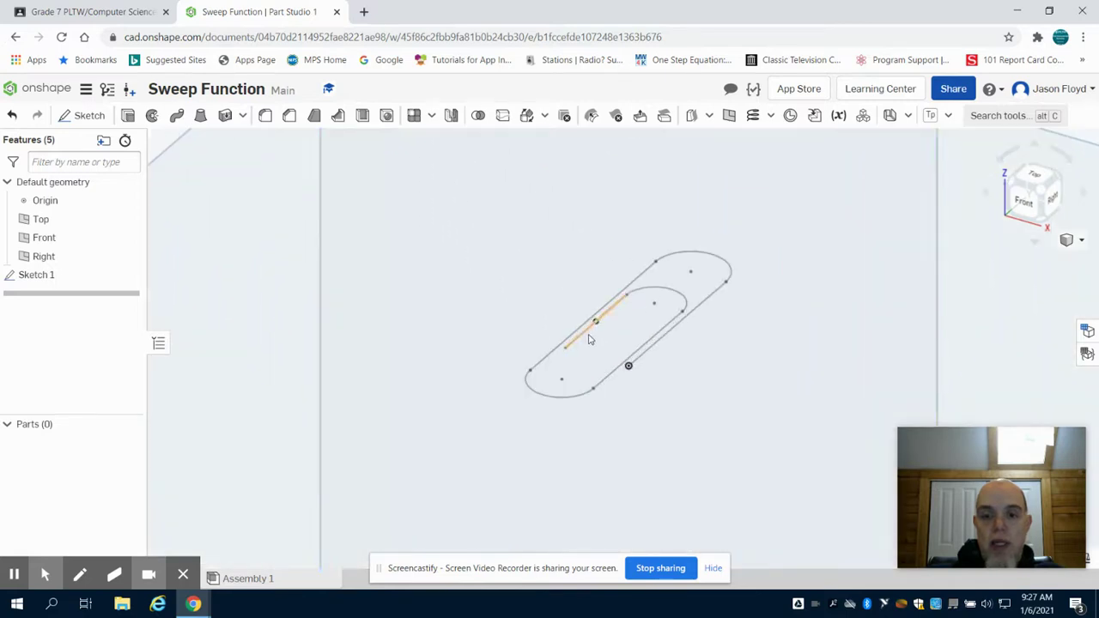
scroll(563, 340, "down", 6)
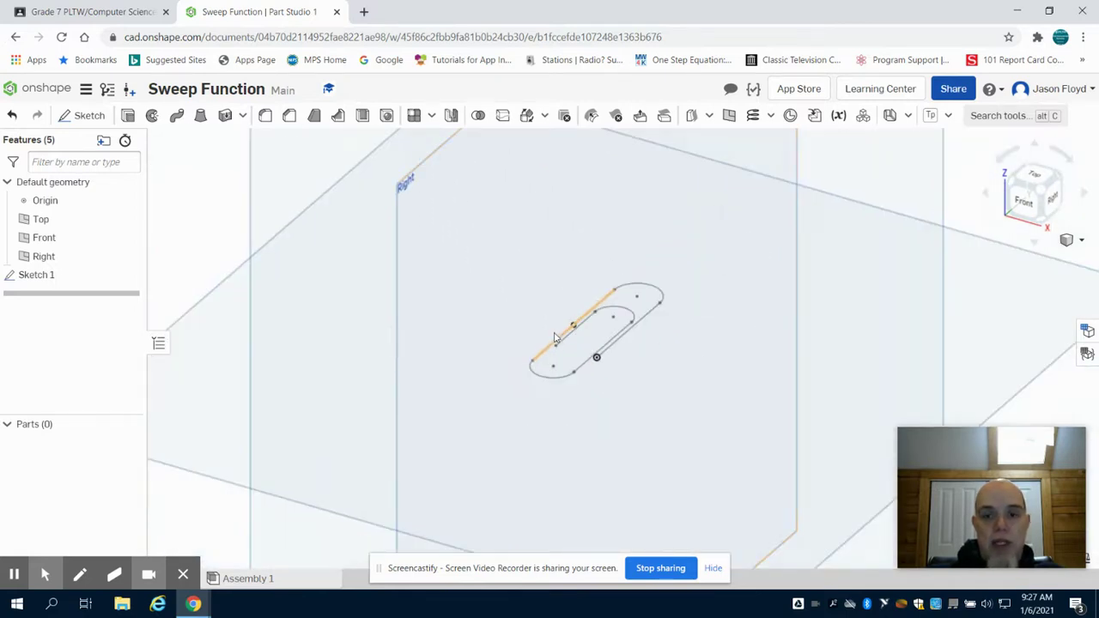
scroll(370, 233, "down", 3)
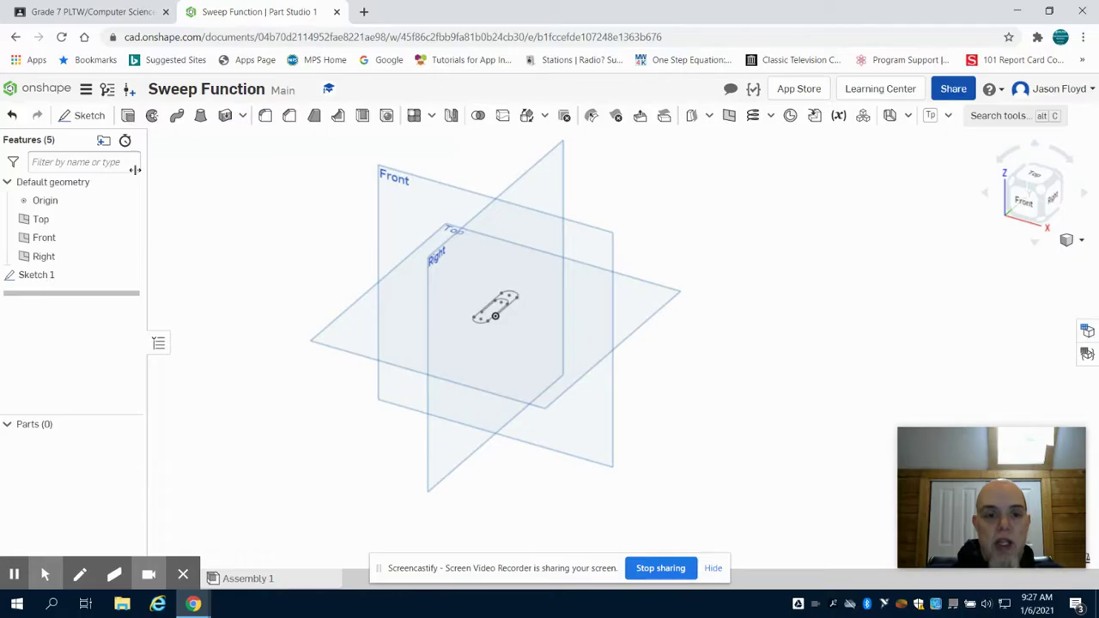
left_click(86, 115)
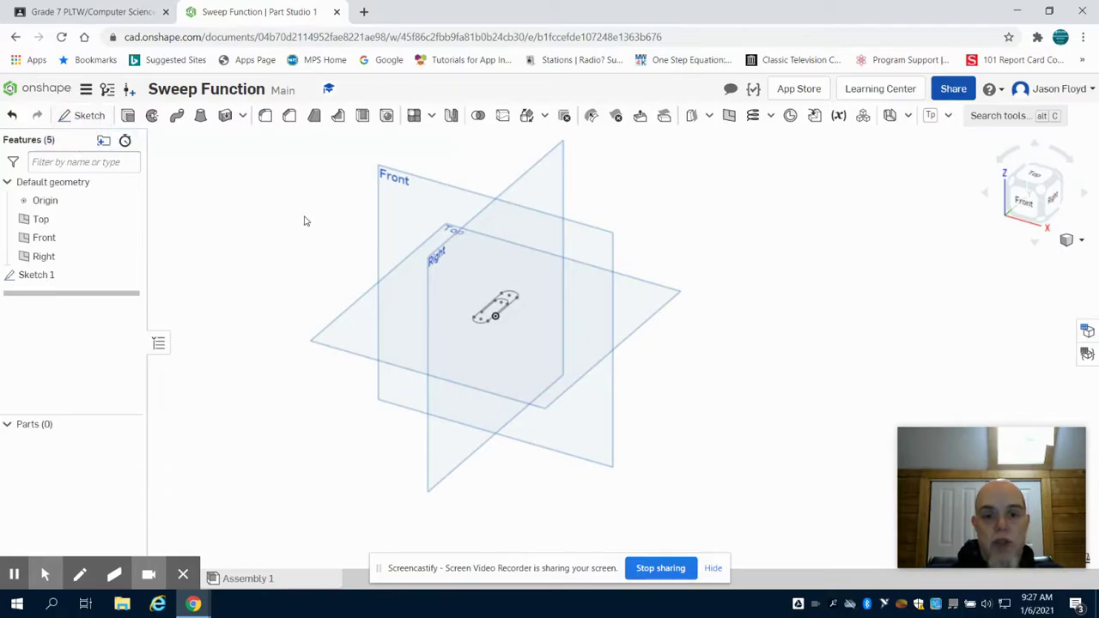
Draw a Ø0.075 circle on the Front plane, centred on the path's end.
left_click(554, 296)
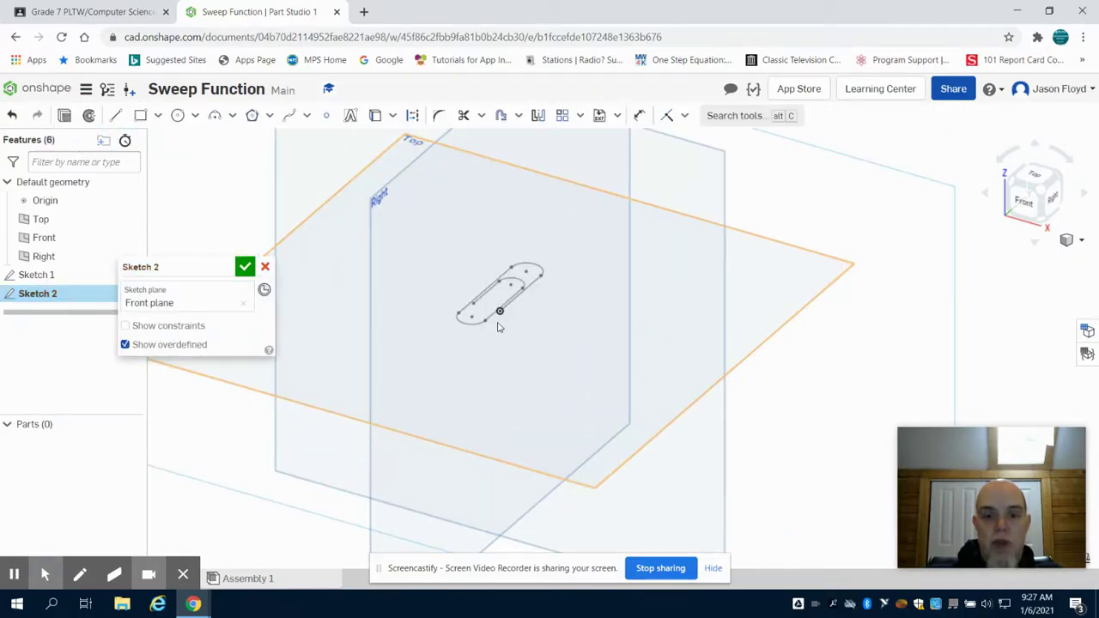
scroll(499, 317, "up", 8)
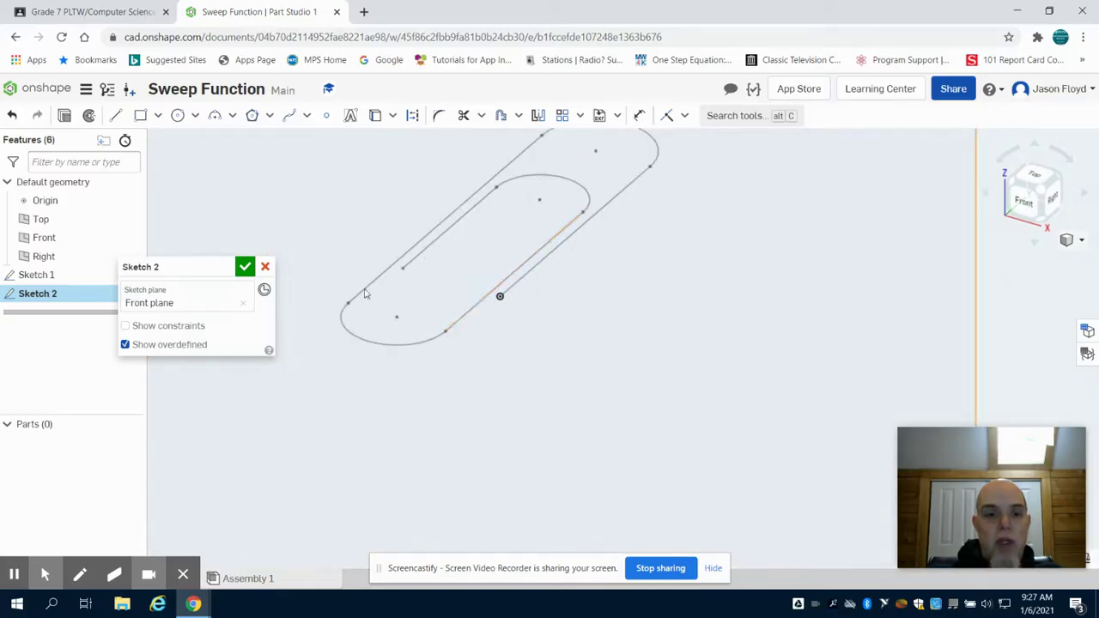
left_click(178, 115)
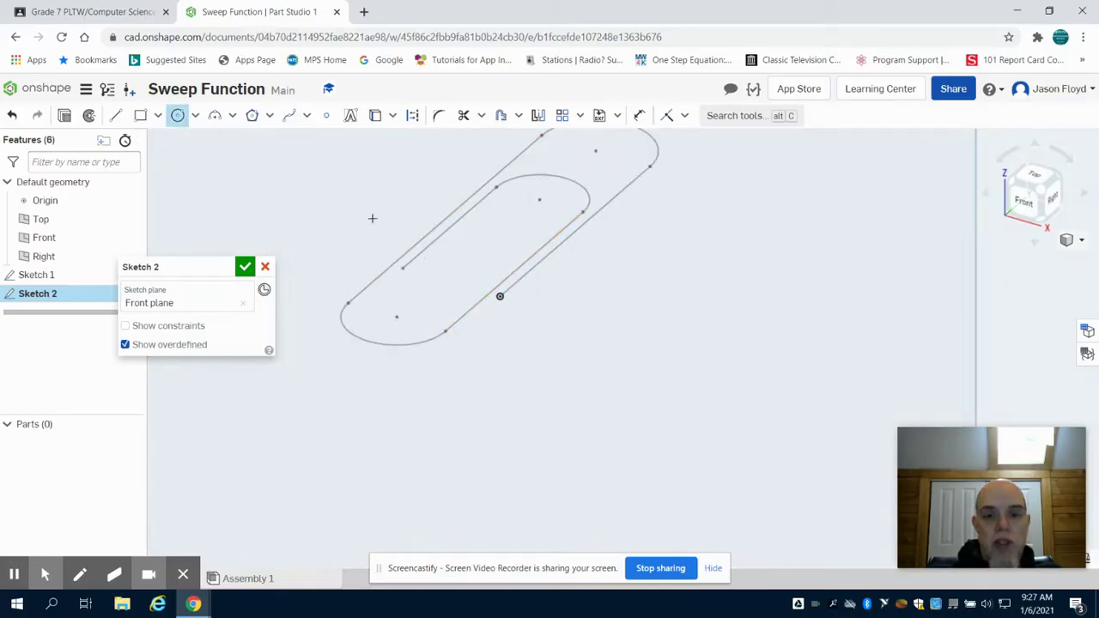
scroll(470, 281, "up", 5)
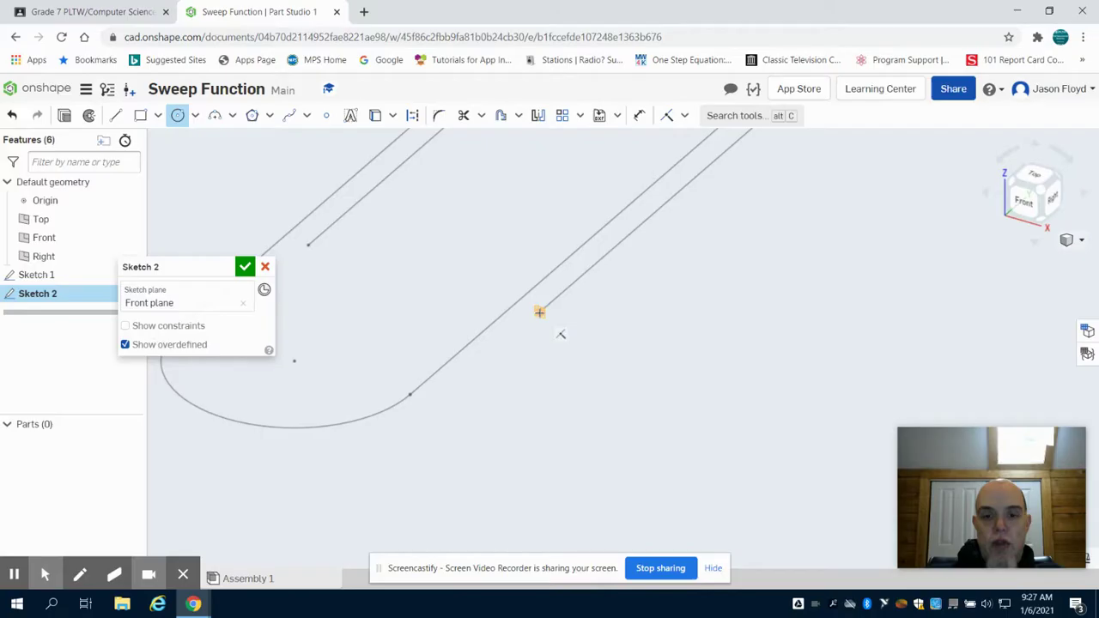
left_click(540, 312)
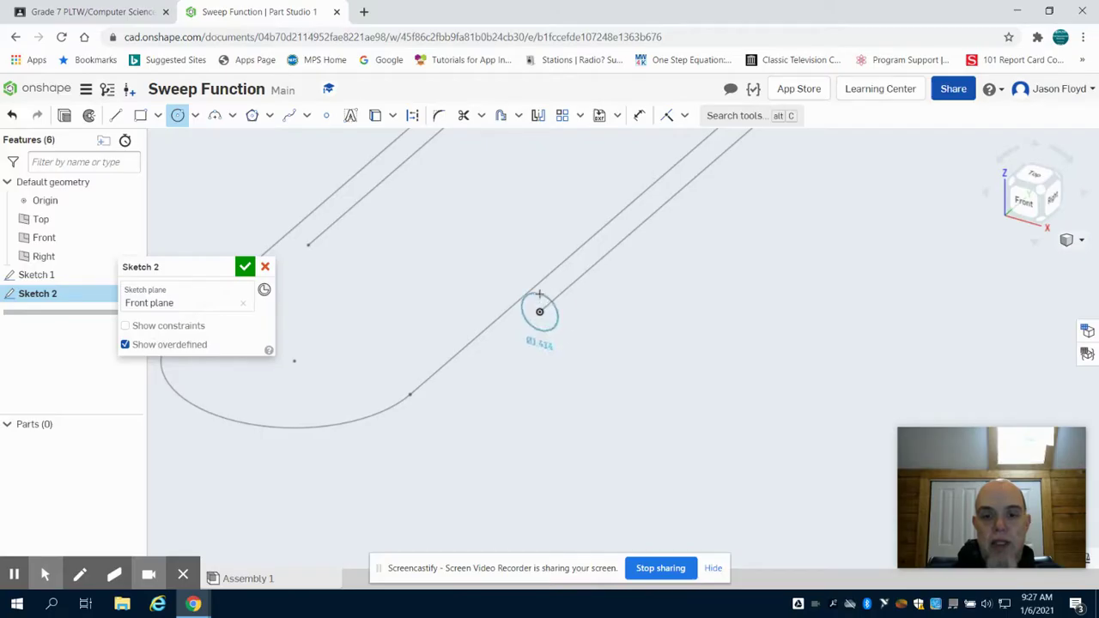
left_click(539, 293)
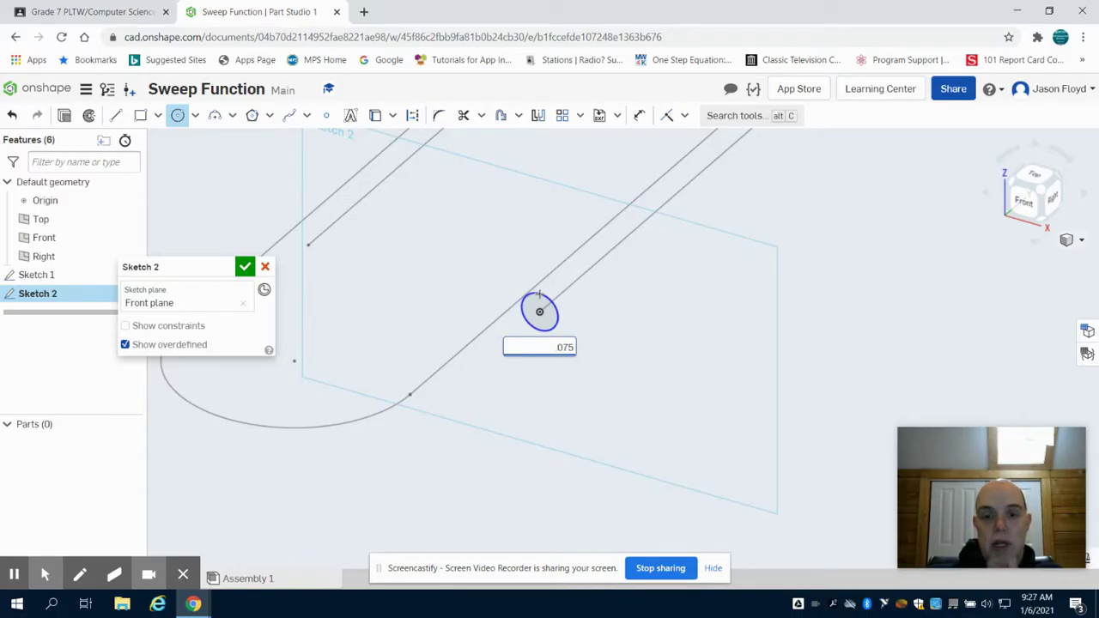
key("Return")
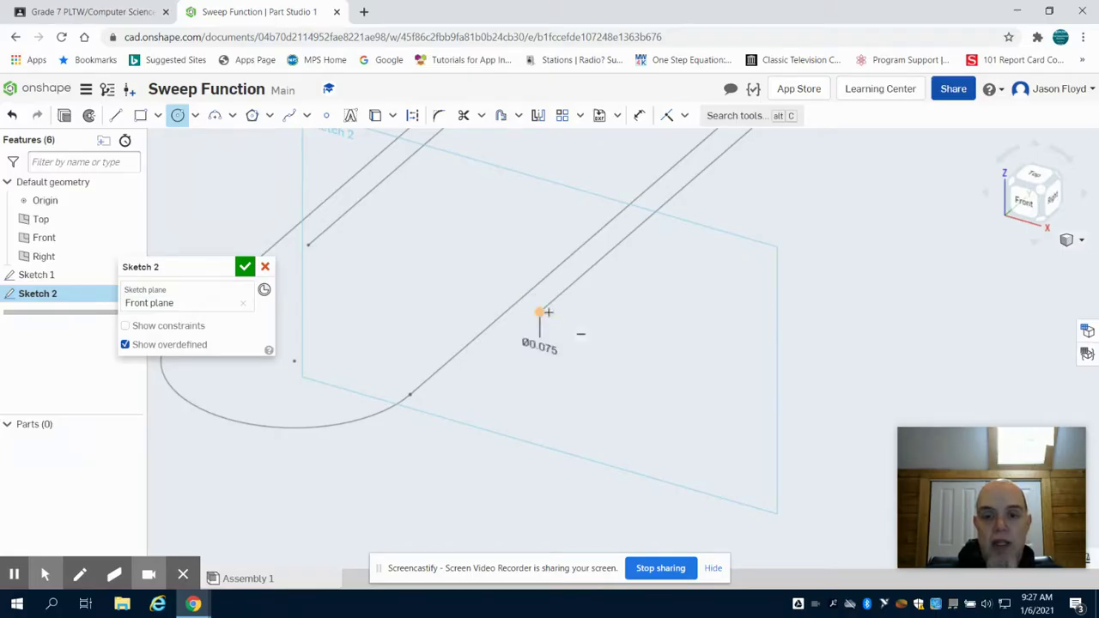
scroll(541, 313, "up", 5)
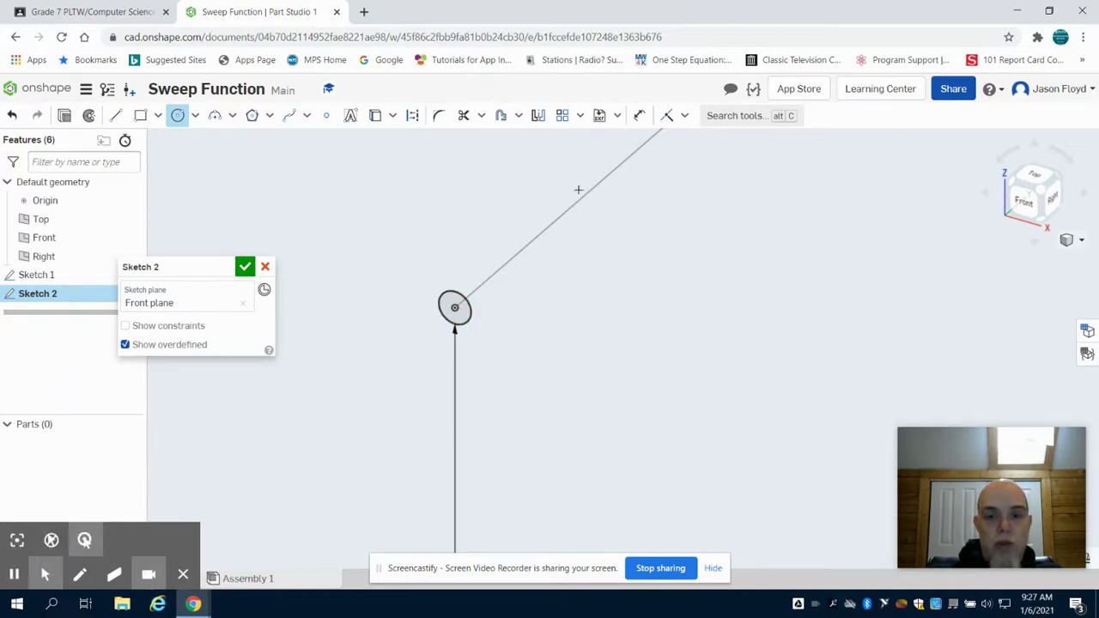
scroll(476, 386, "down", 5)
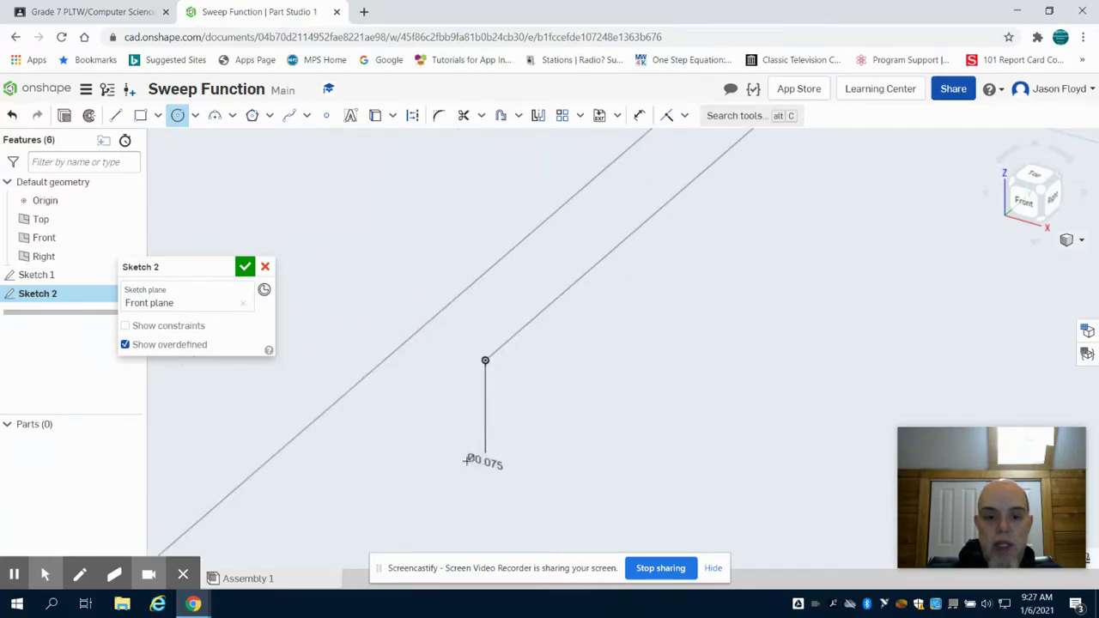
Resize the profile circle to Ø0.75 and close Sketch 2.
right_click(511, 486)
left_click(527, 258)
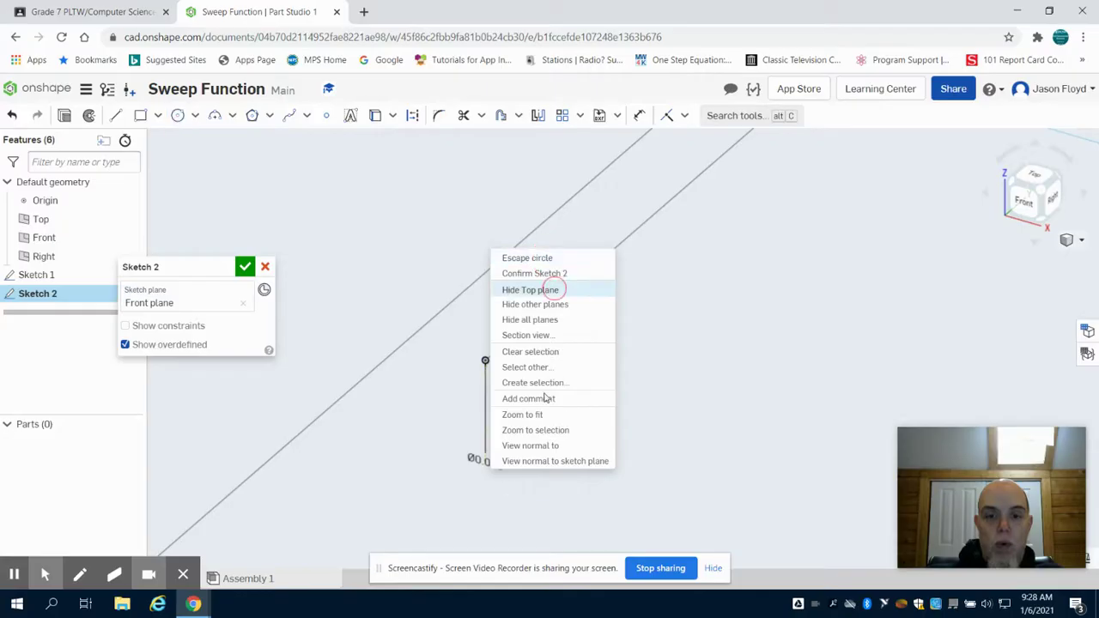
double_click(486, 460)
key("BackSpace")
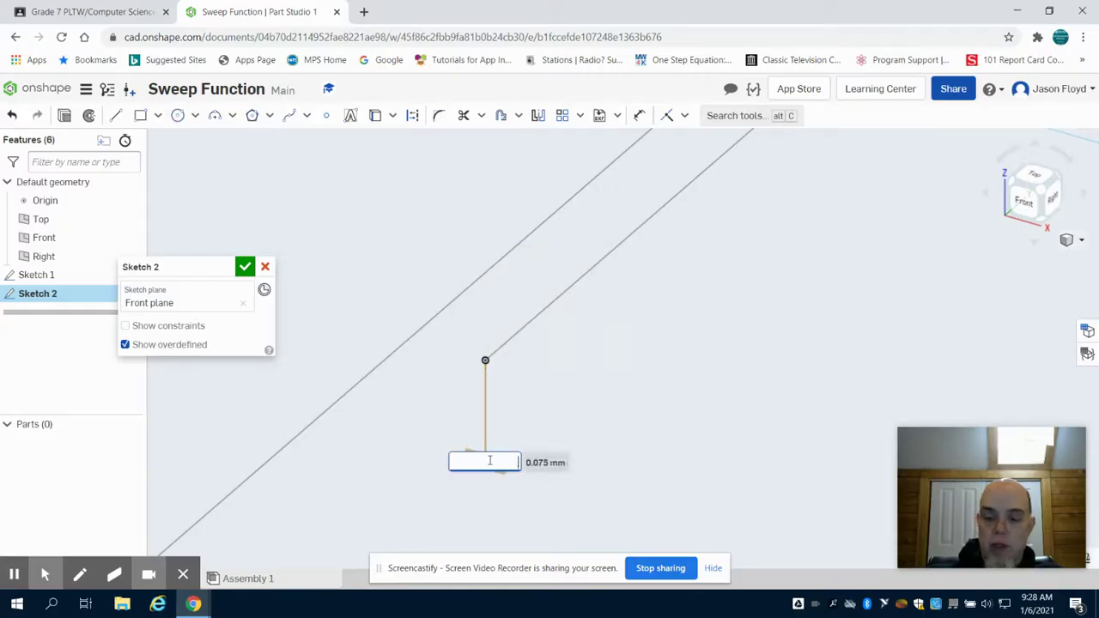
key("Return")
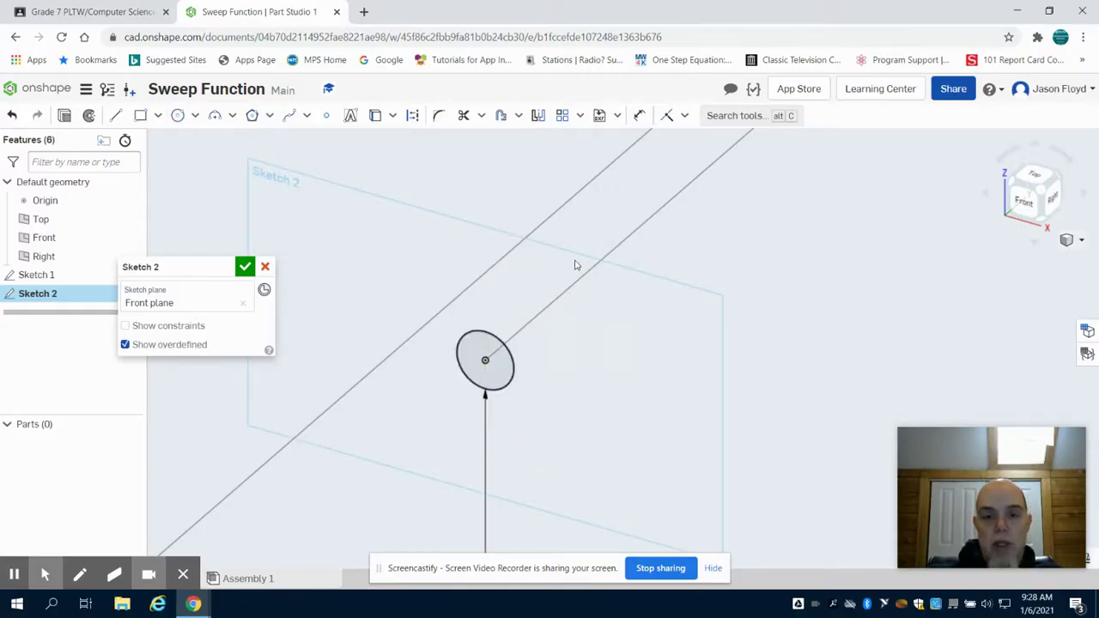
left_click(1039, 187)
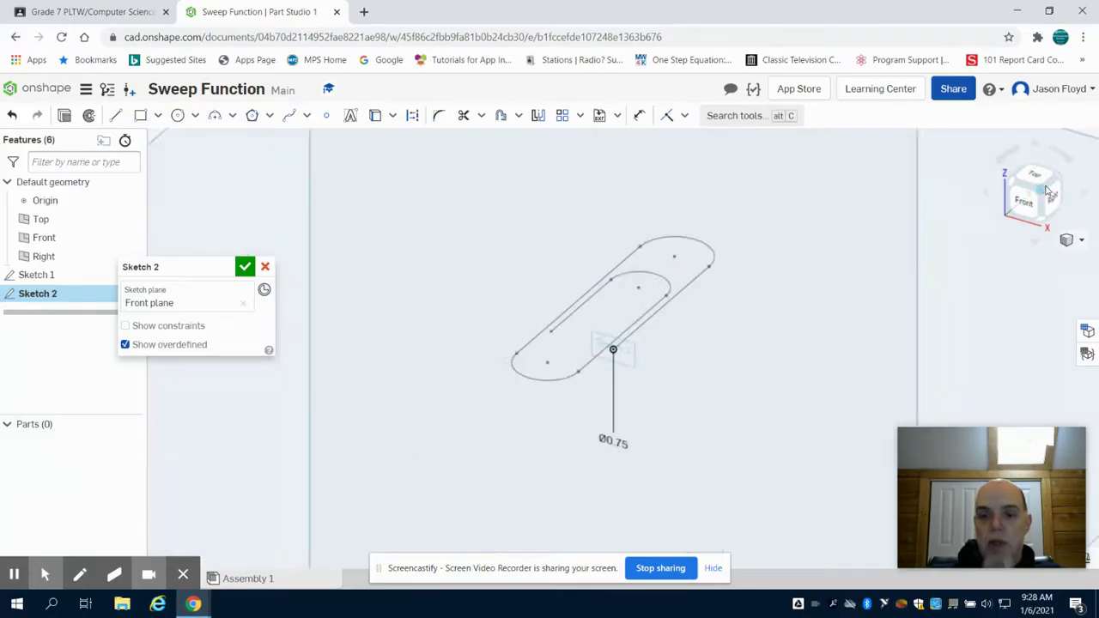
scroll(730, 270, "up", 3)
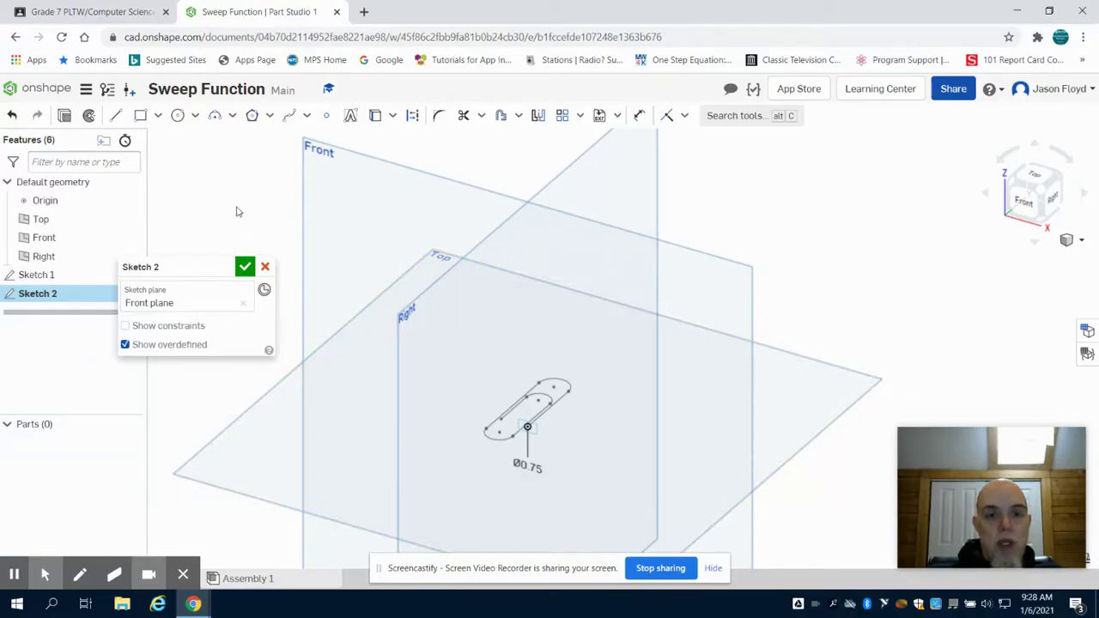
left_click(246, 264)
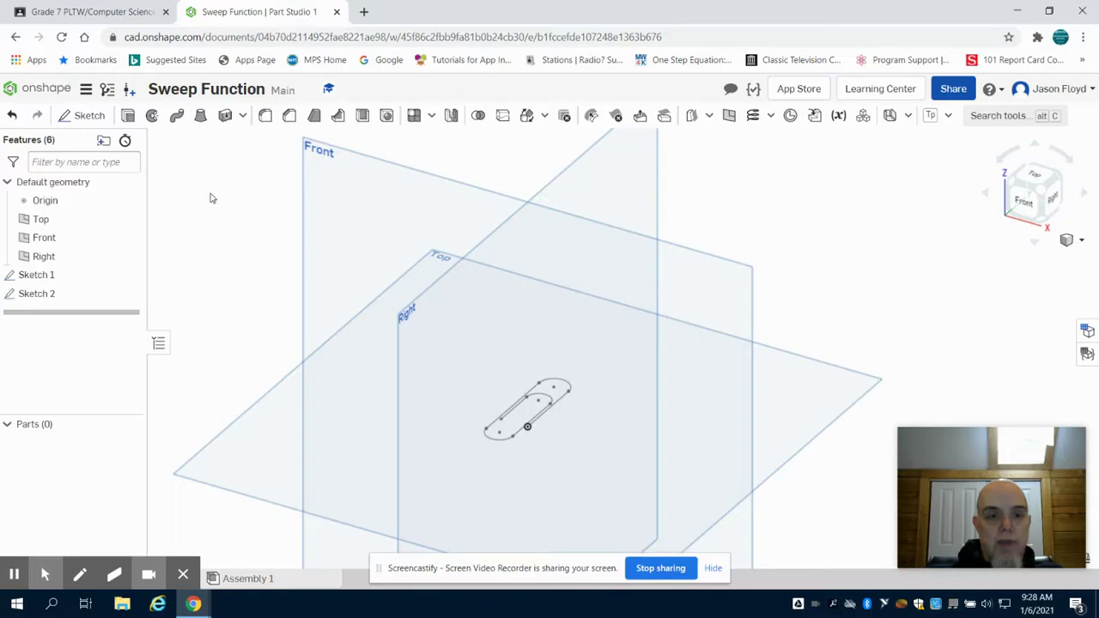
Sweep the Sketch 2 circle along the Sketch 1 path and accept Sweep 1.
left_click(177, 123)
scroll(526, 438, "up", 6)
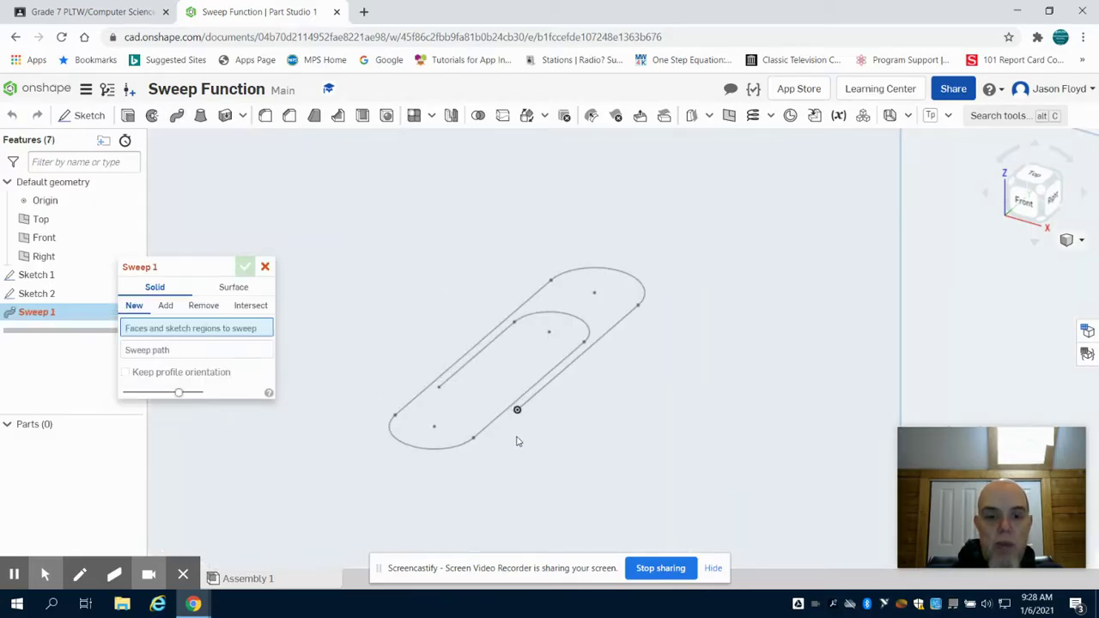
scroll(518, 442, "up", 5)
left_click(526, 372)
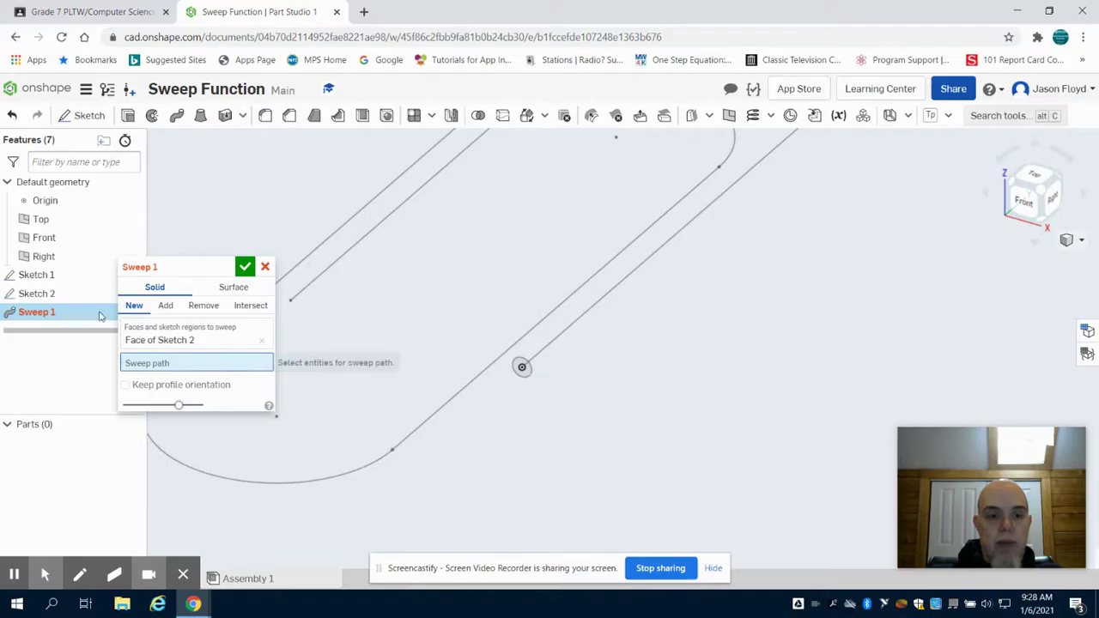
left_click(38, 280)
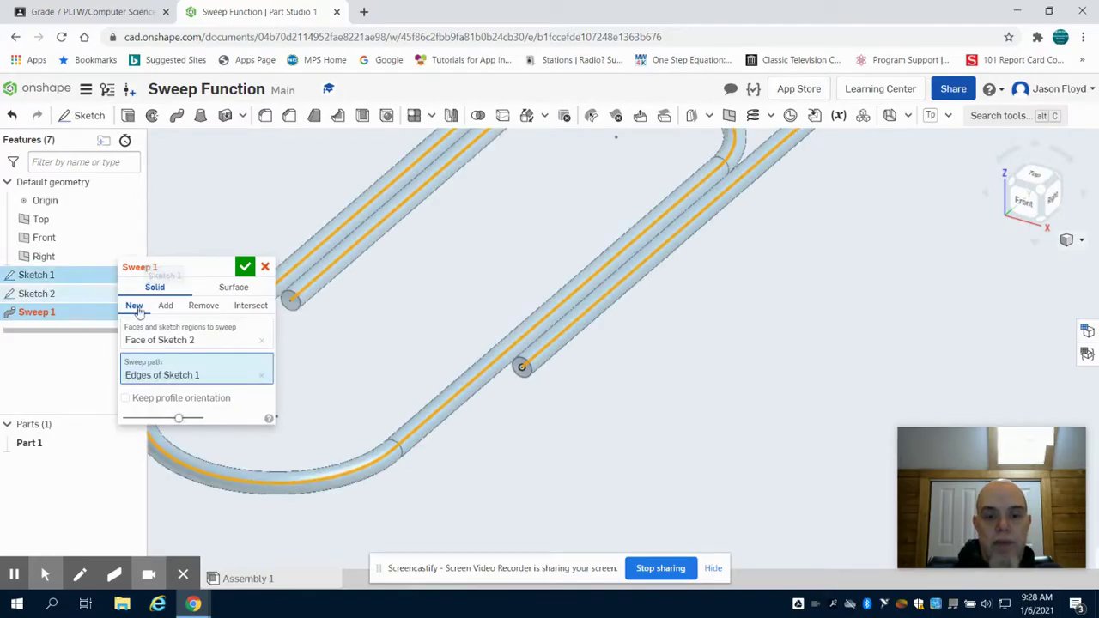
scroll(434, 343, "down", 1)
scroll(433, 343, "down", 3)
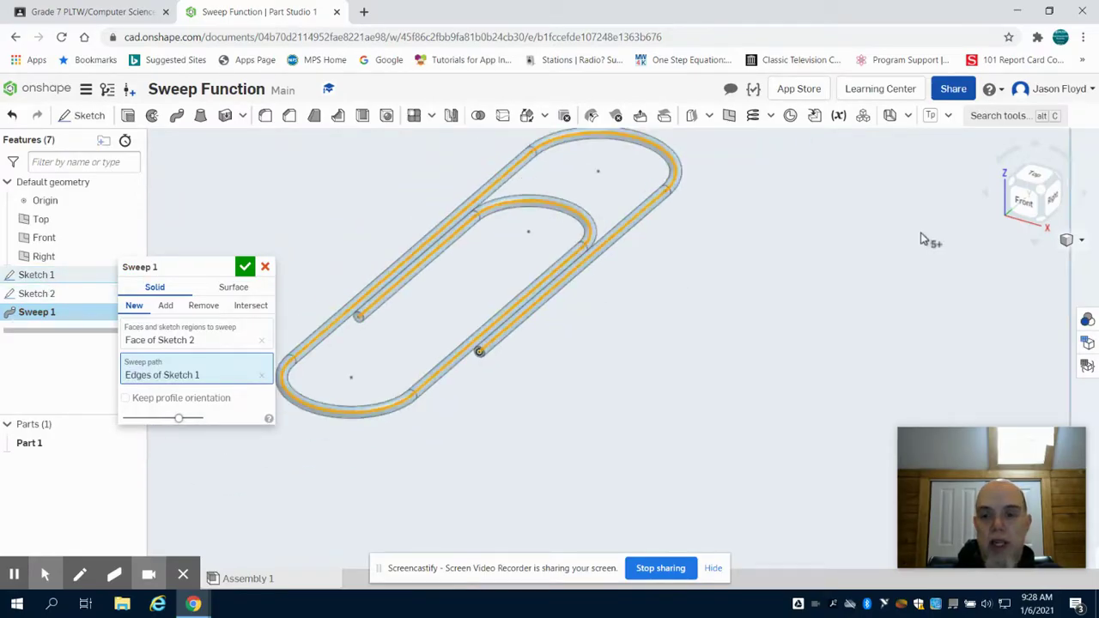
left_click(1046, 194)
scroll(657, 337, "up", 2)
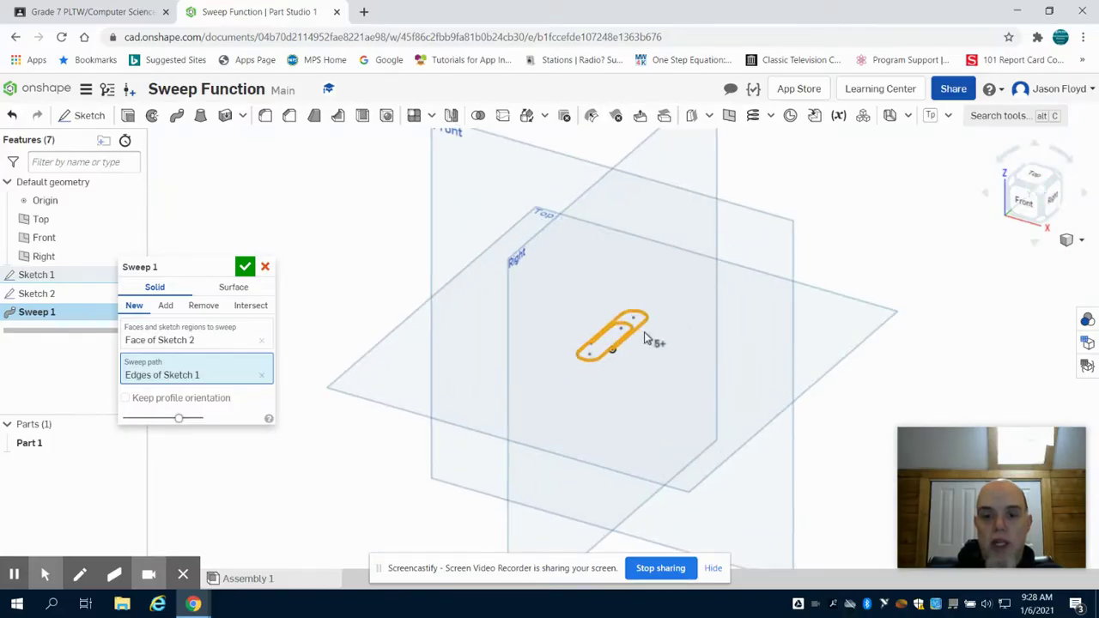
scroll(548, 320, "up", 2)
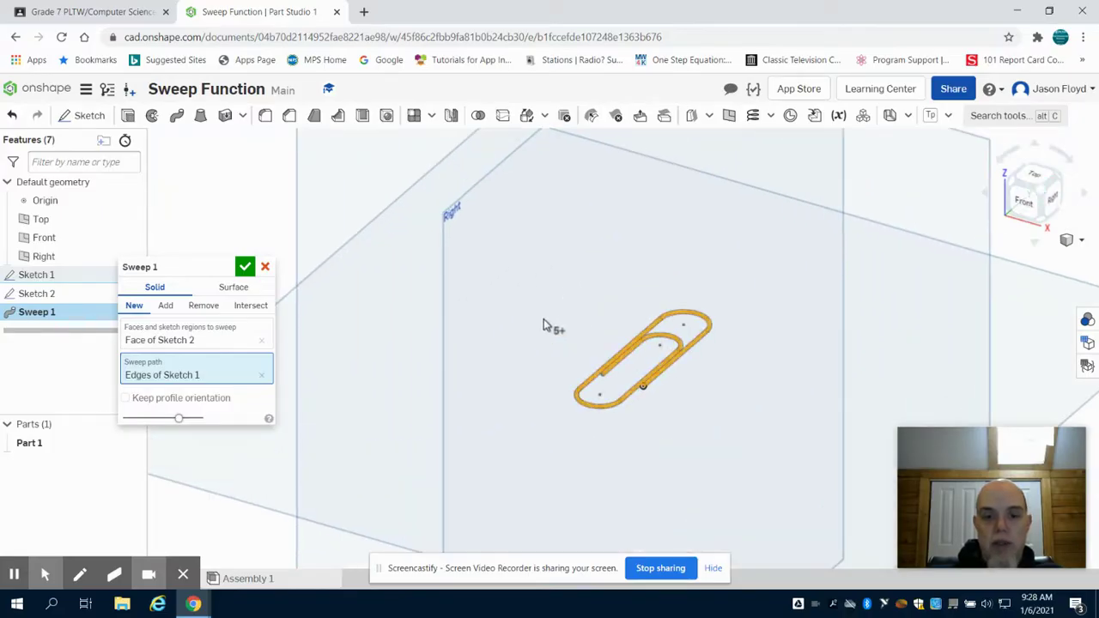
left_click(245, 267)
Orbit the view to inspect the solid paperclip from above.
scroll(670, 376, "up", 5)
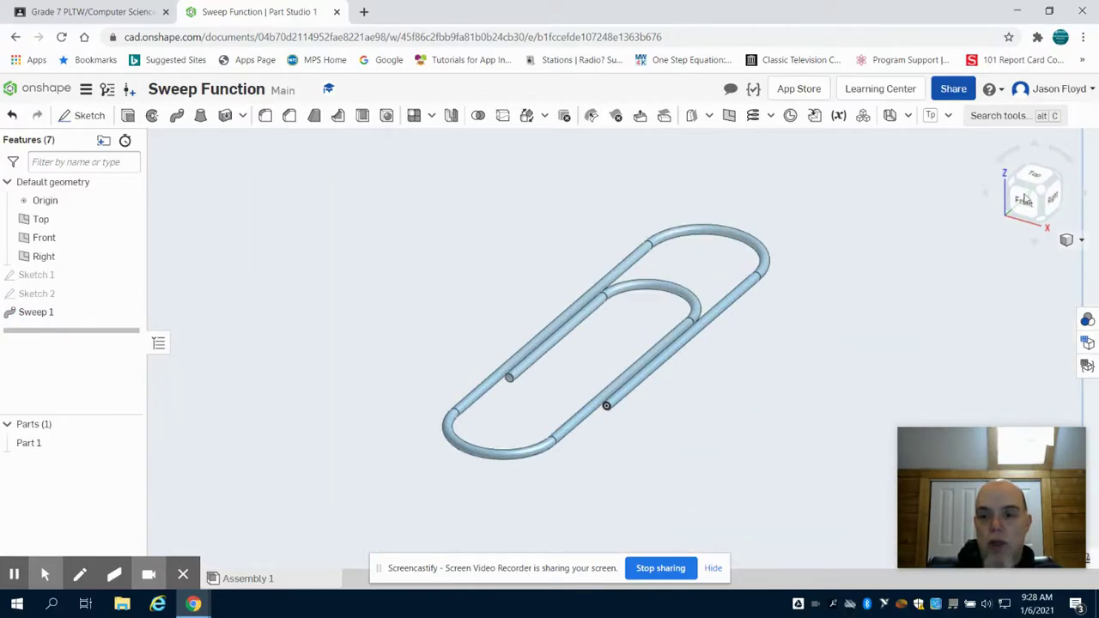
right_click_drag(906, 290, 856, 338)
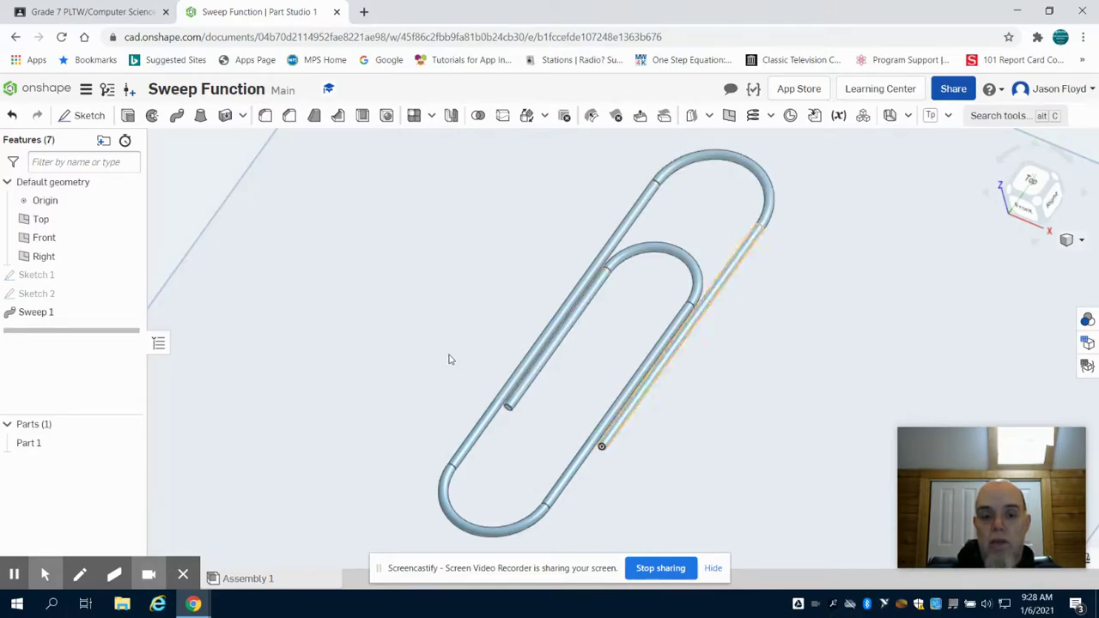
Return to isometric view, hide the paperclip Part 1, and start a new sketch.
left_click(1024, 210)
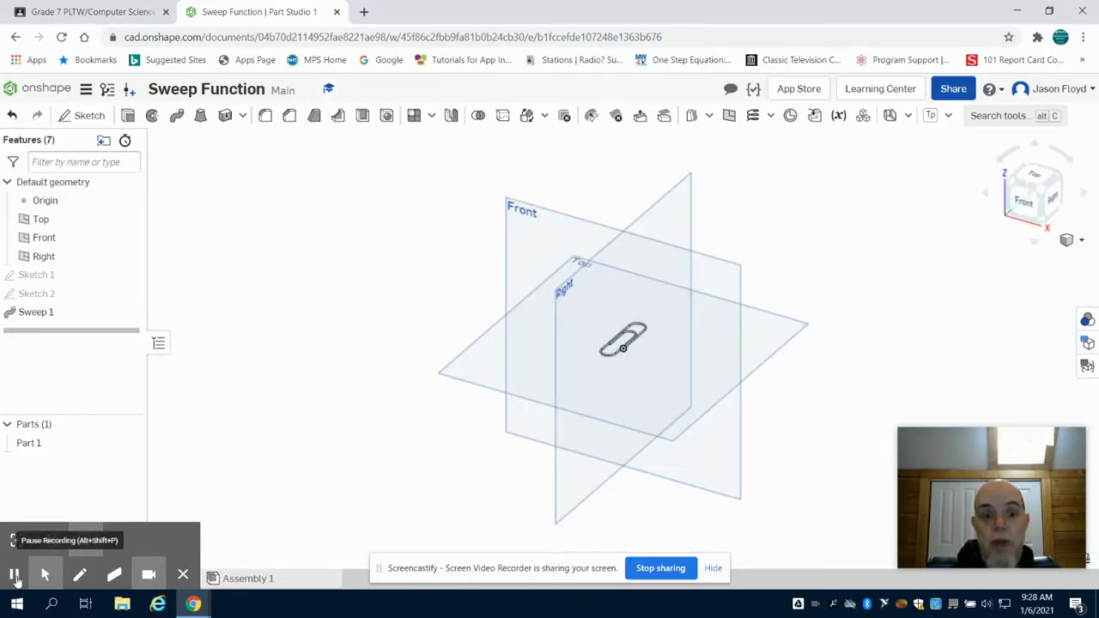
left_click(14, 575)
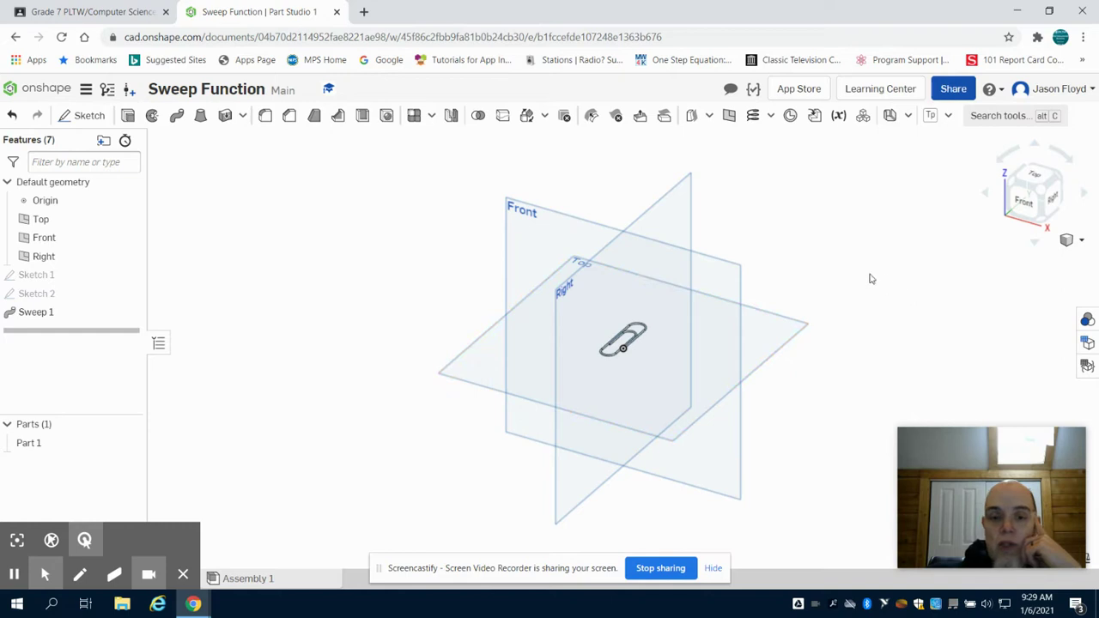
left_click(128, 444)
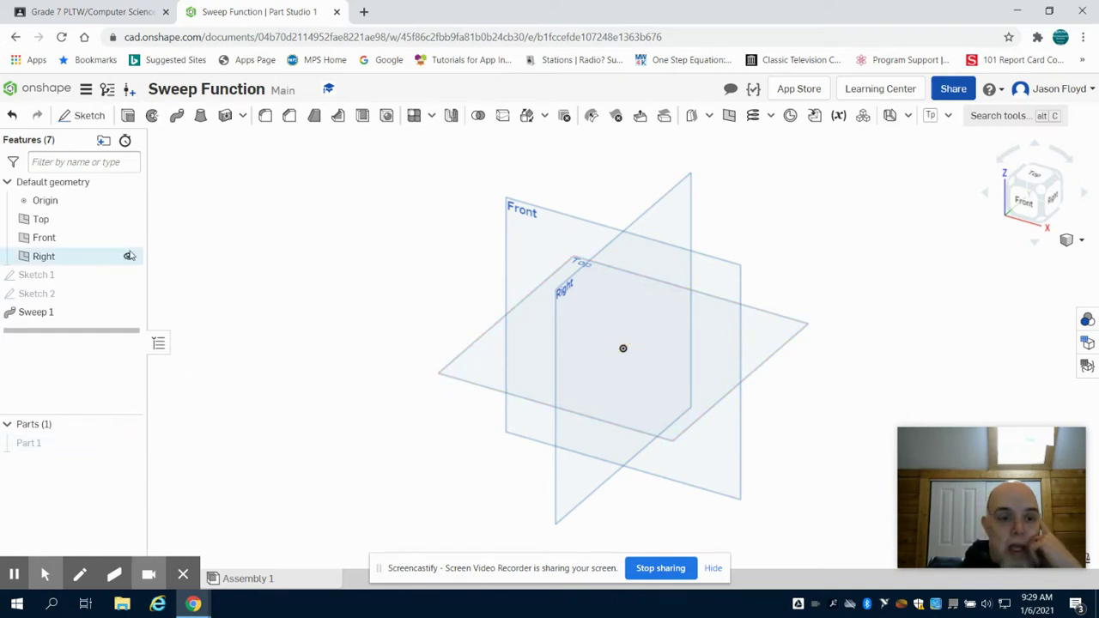
left_click(86, 116)
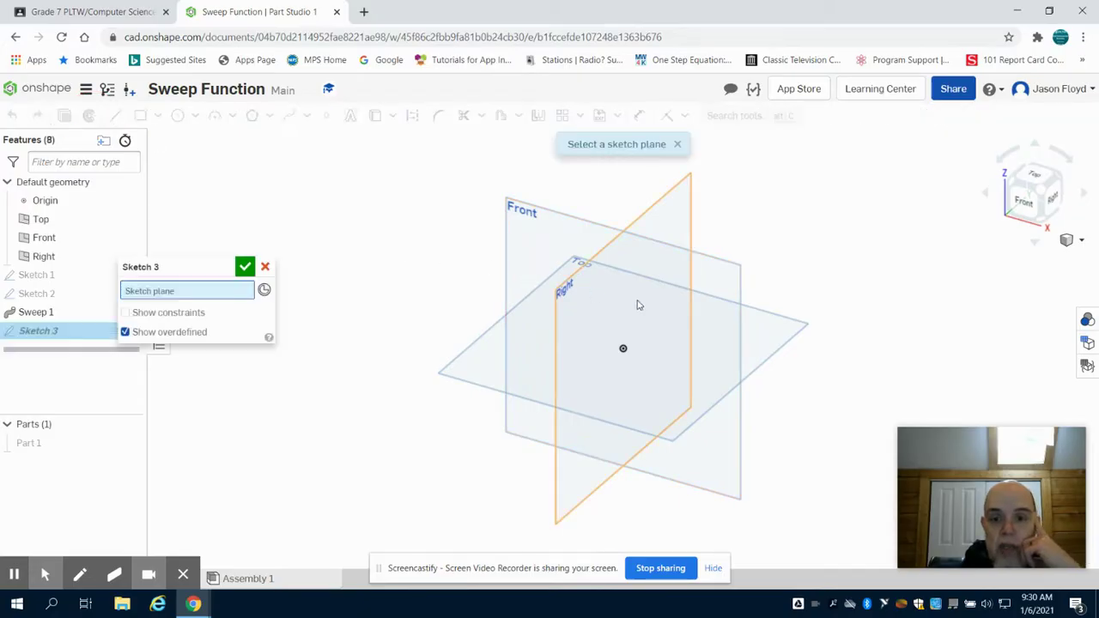
On the Top plane, draw a 40 mm vertical line up from the origin.
left_click(773, 327)
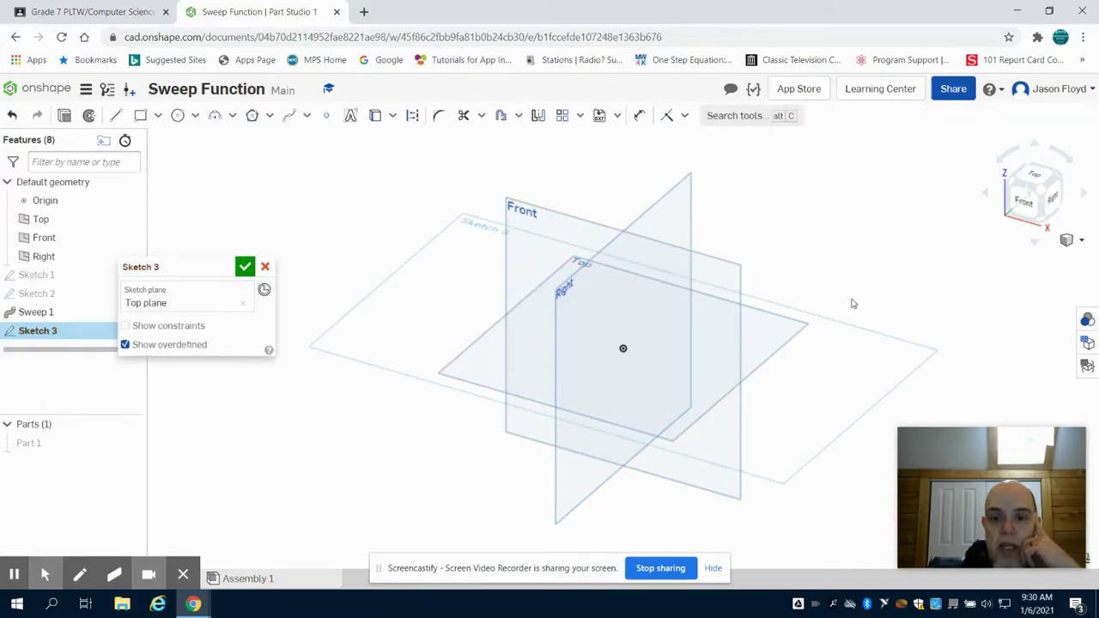
key("n")
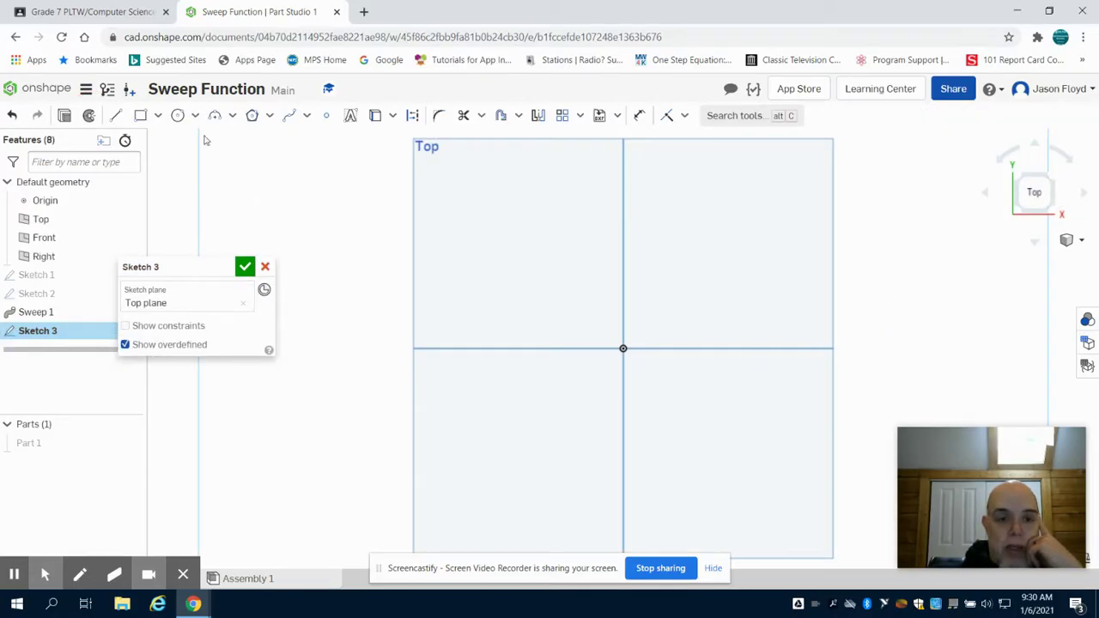
left_click(116, 115)
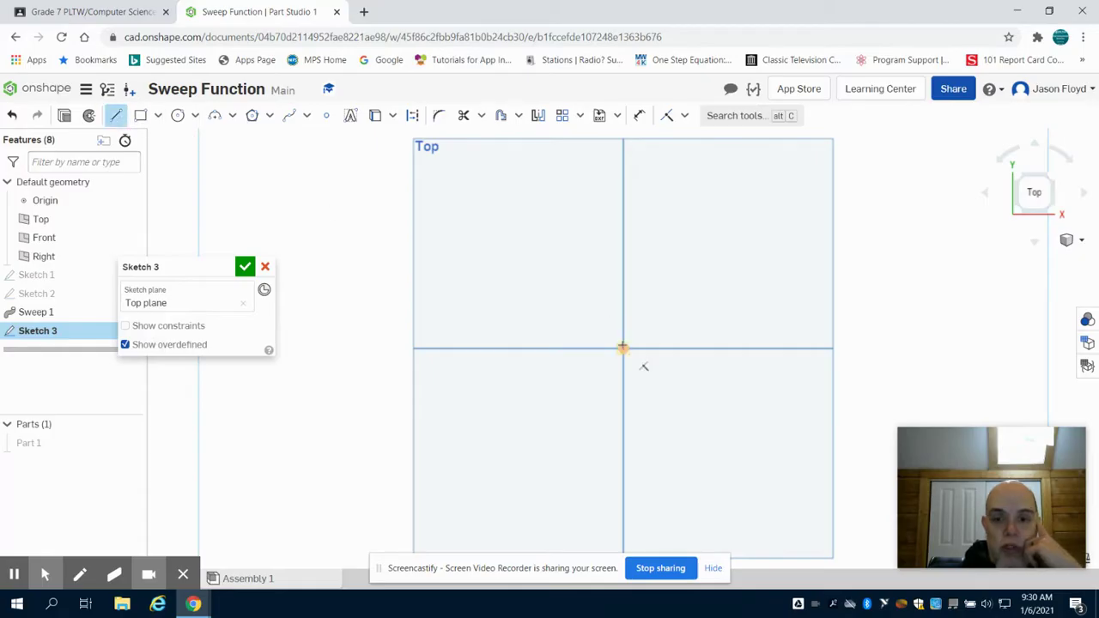
left_click(624, 347)
left_click(622, 235)
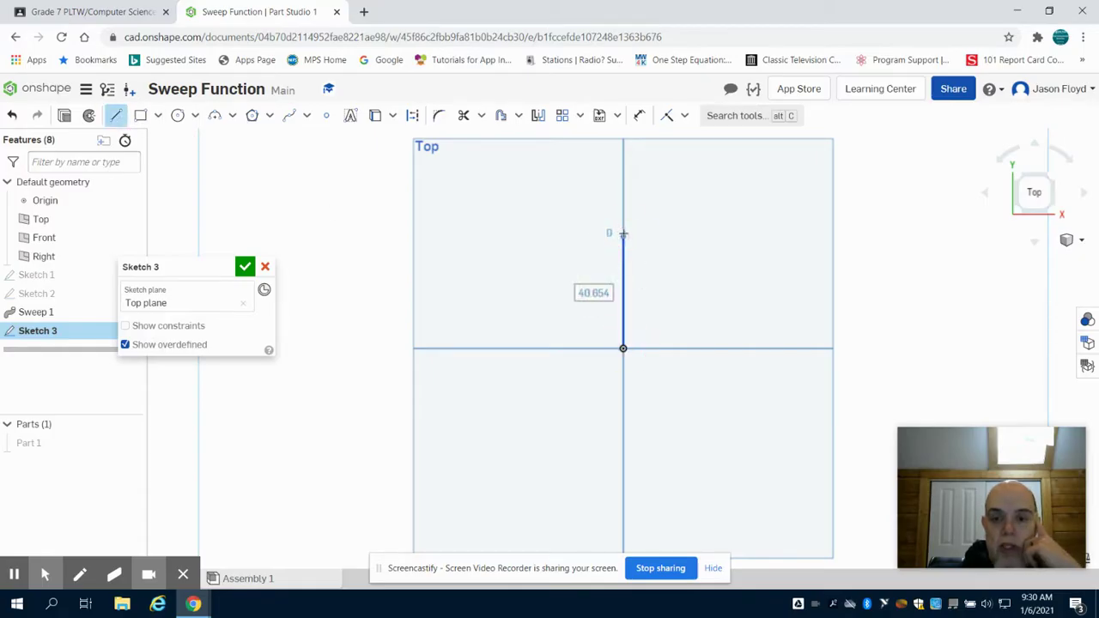
type("40")
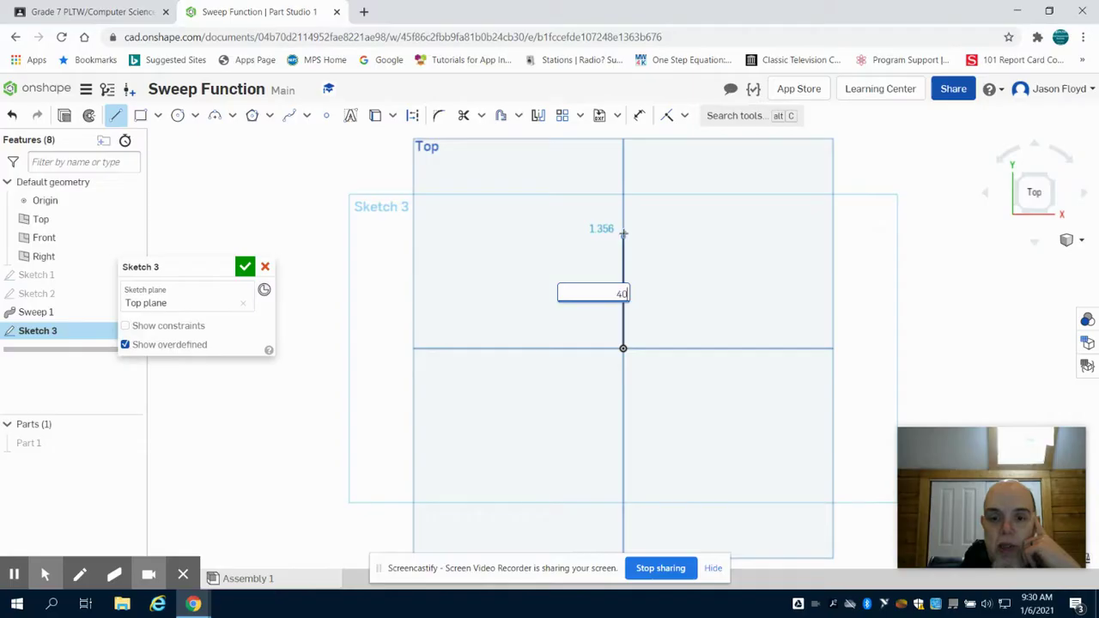
key("Return")
right_click(629, 236)
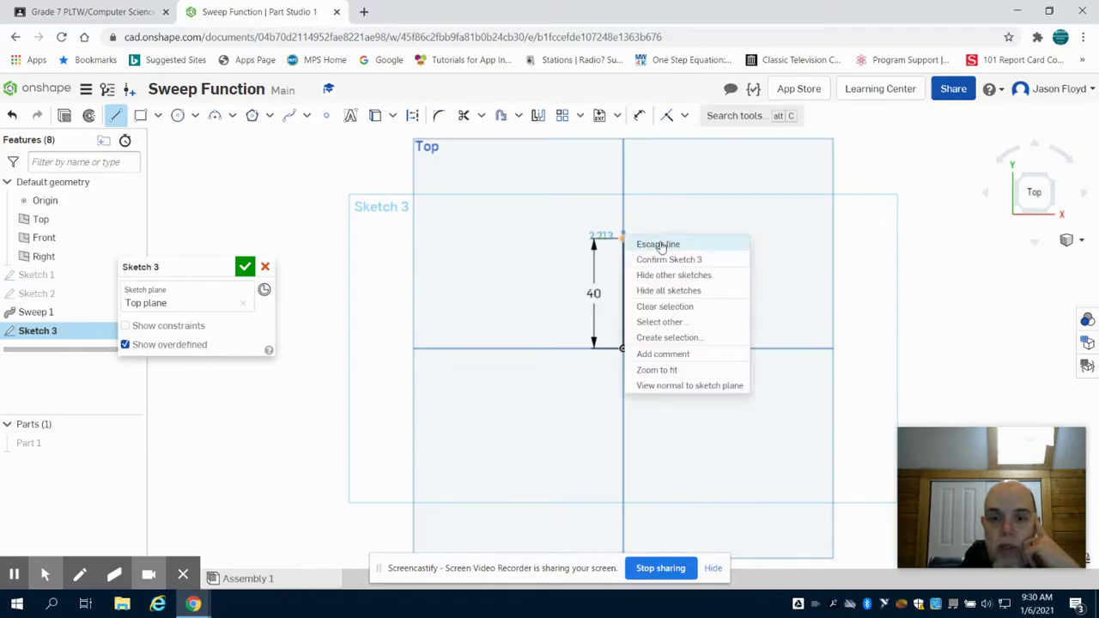
left_click(660, 246)
Add a 20 mm radius arc from the top of the line to the right.
left_click(215, 116)
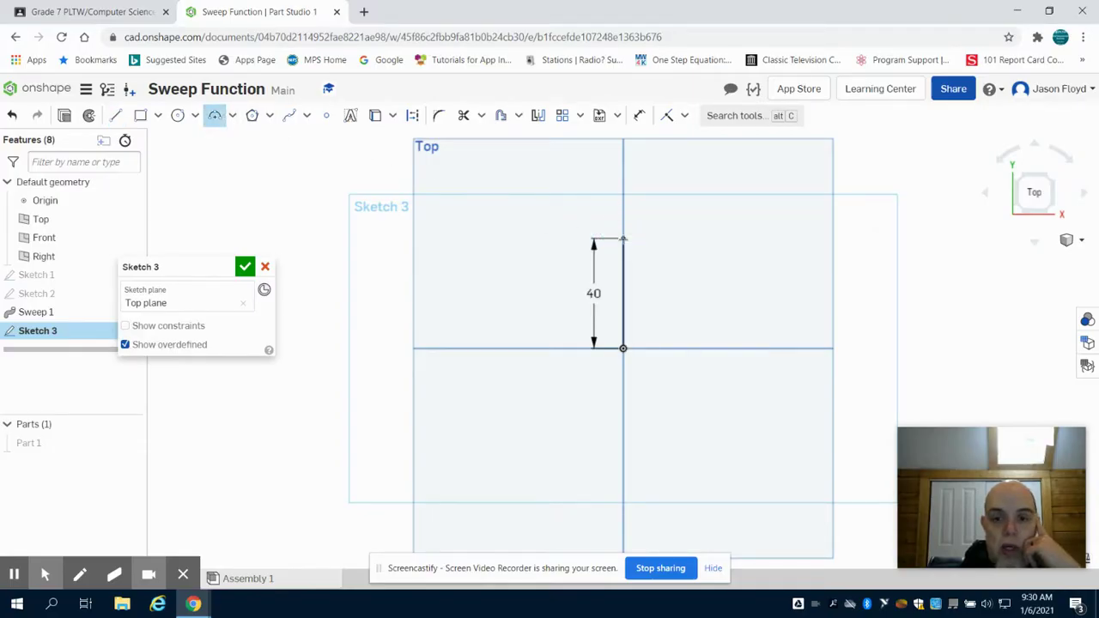
left_click(623, 239)
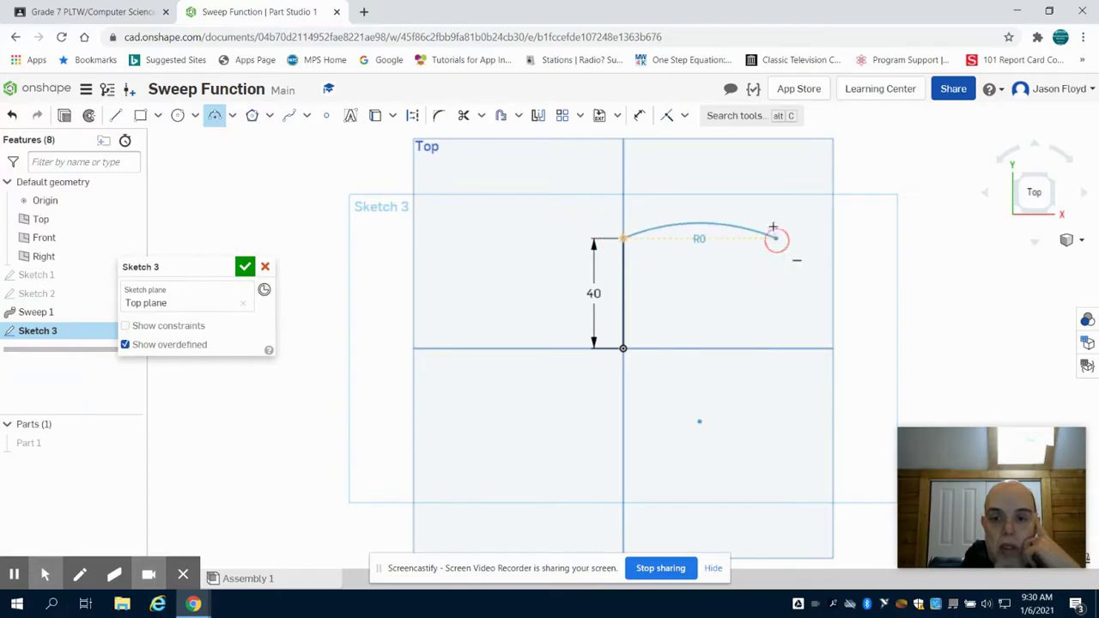
left_click(774, 225)
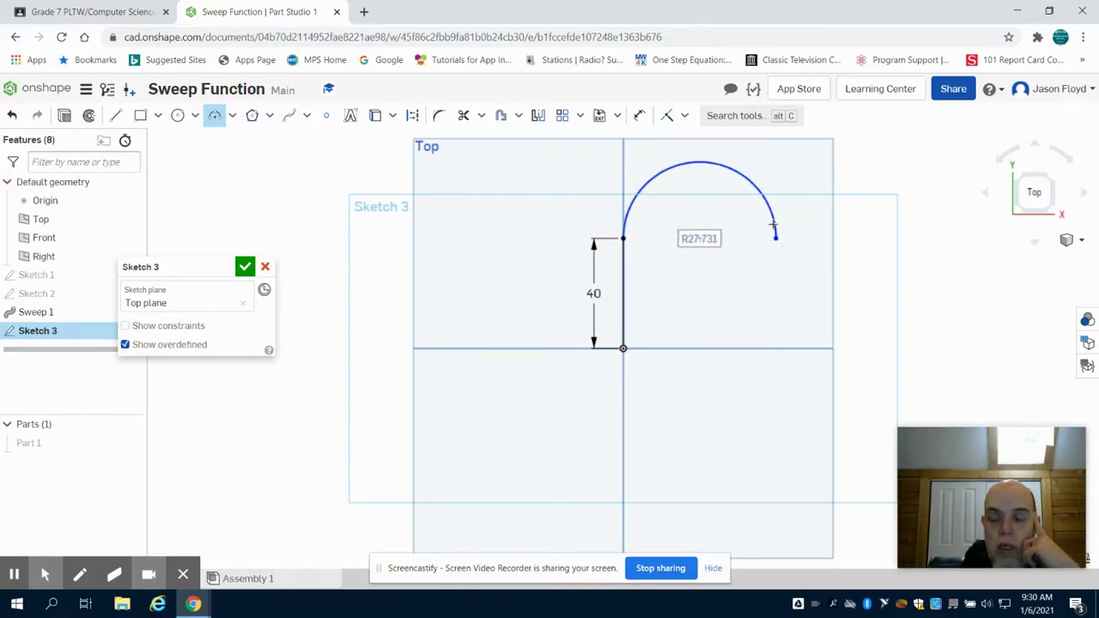
type("20")
key("Return")
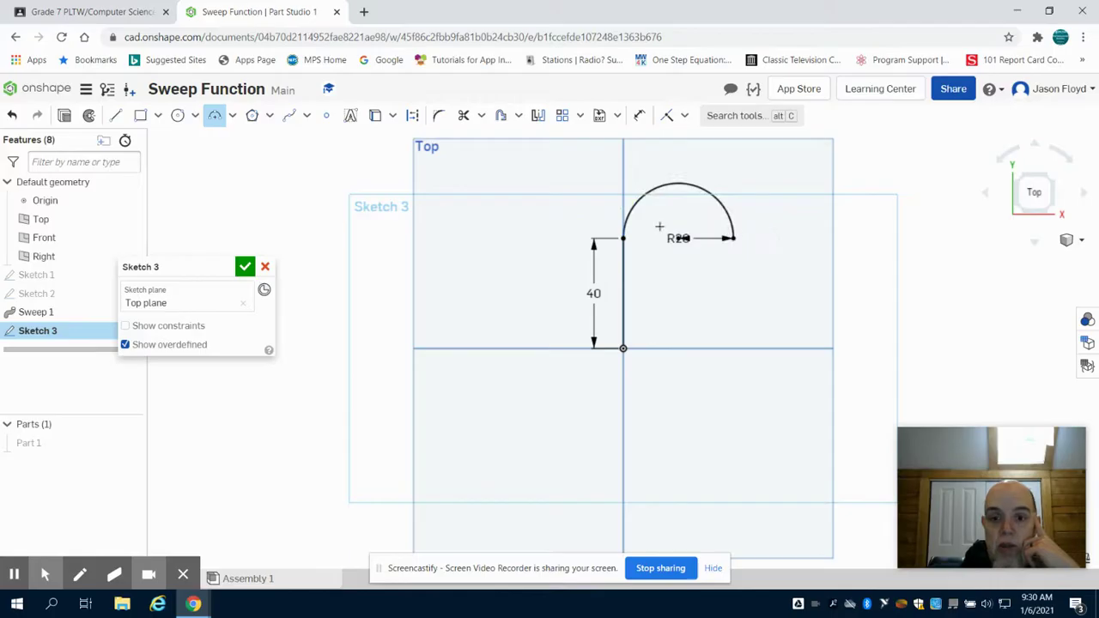
Draw a 40 mm line down from the arc's right end and close Sketch 3.
left_click(115, 115)
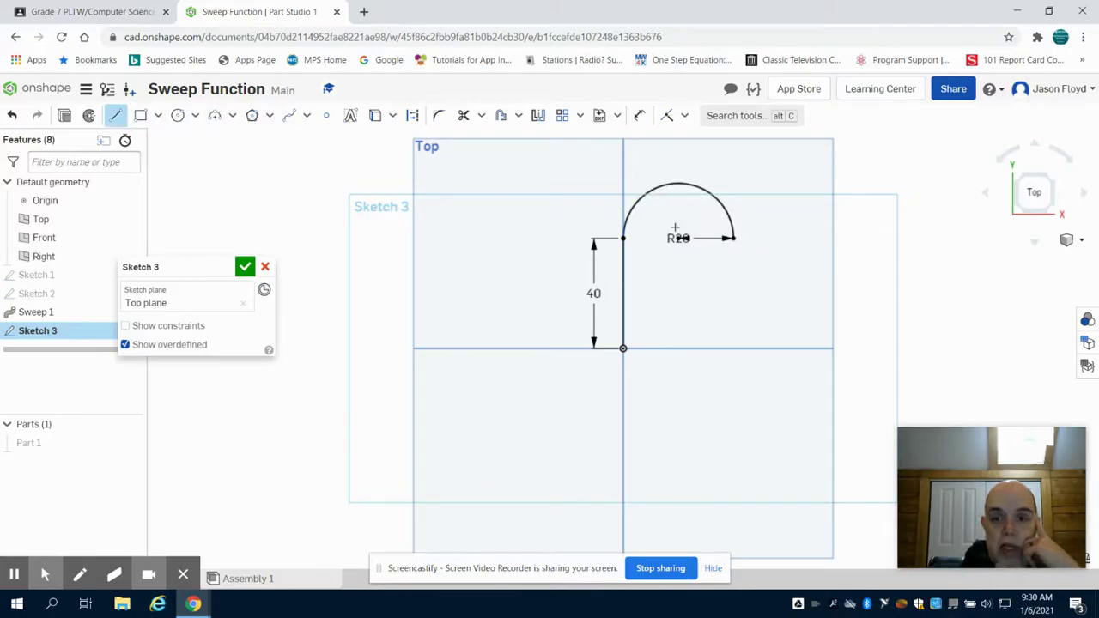
left_click(732, 238)
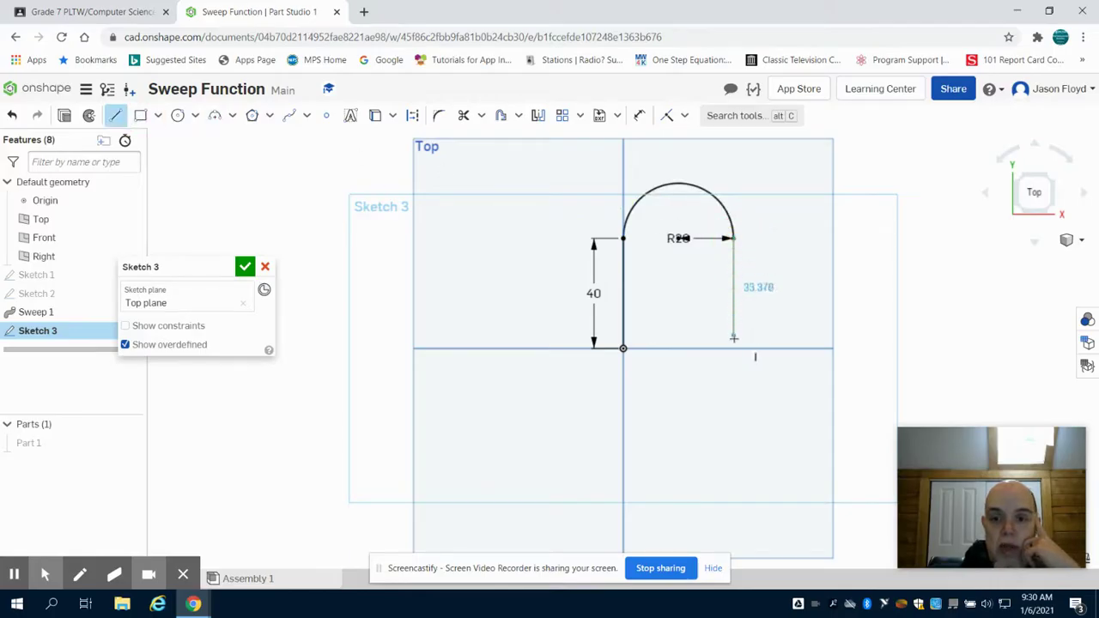
left_click(733, 348)
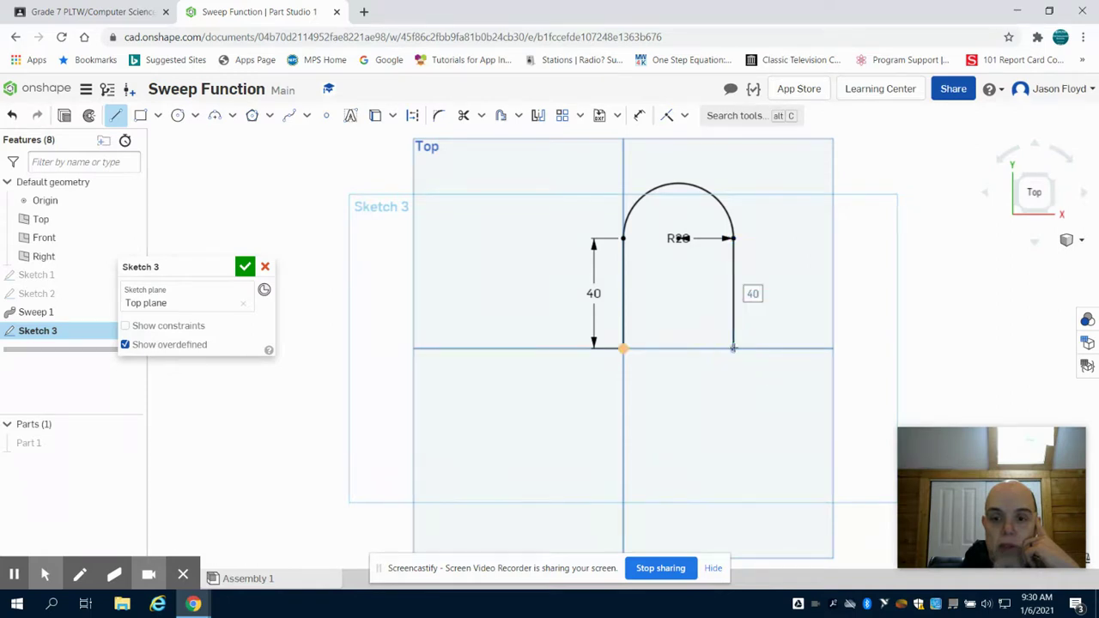
right_click(841, 257)
key("Escape")
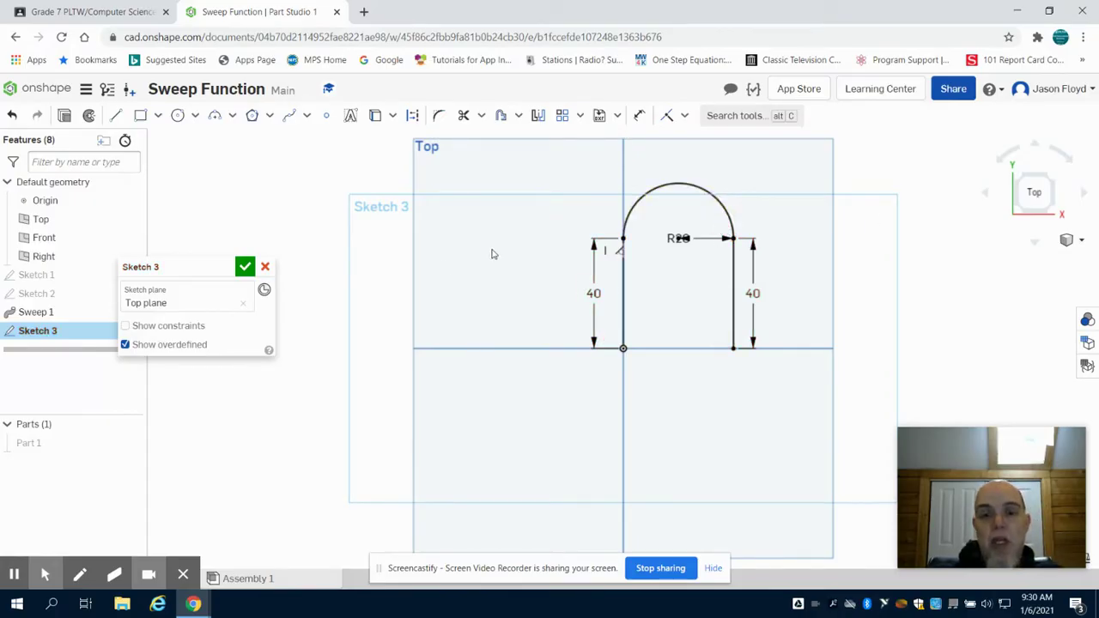
left_click(245, 266)
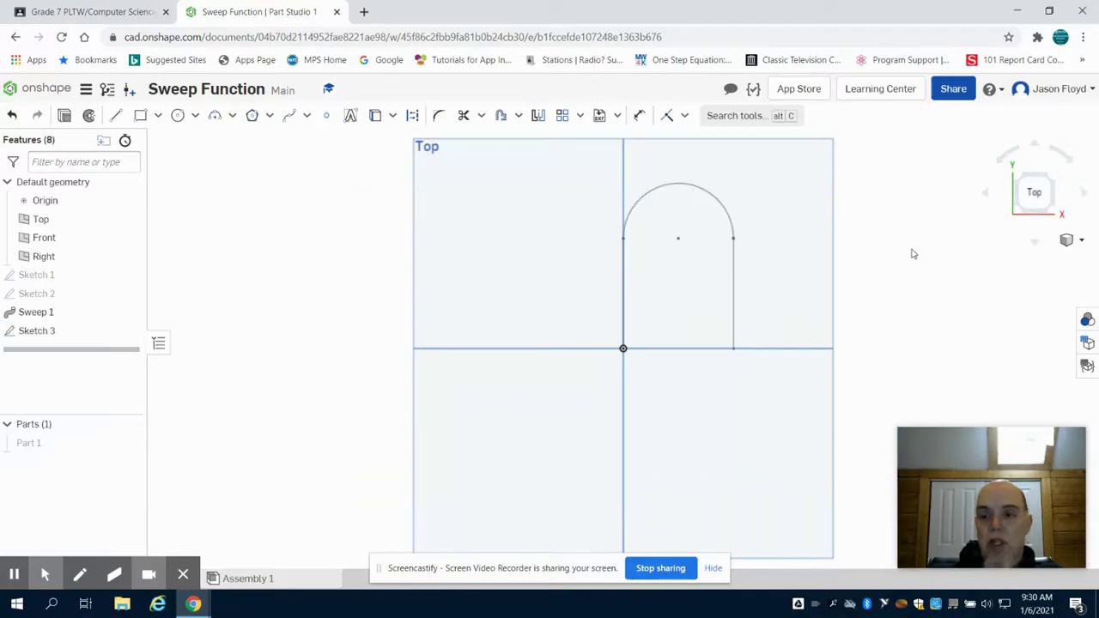
On the Front plane, draw a 5 mm diameter circle at the path's end and close Sketch 4.
left_click(1050, 212)
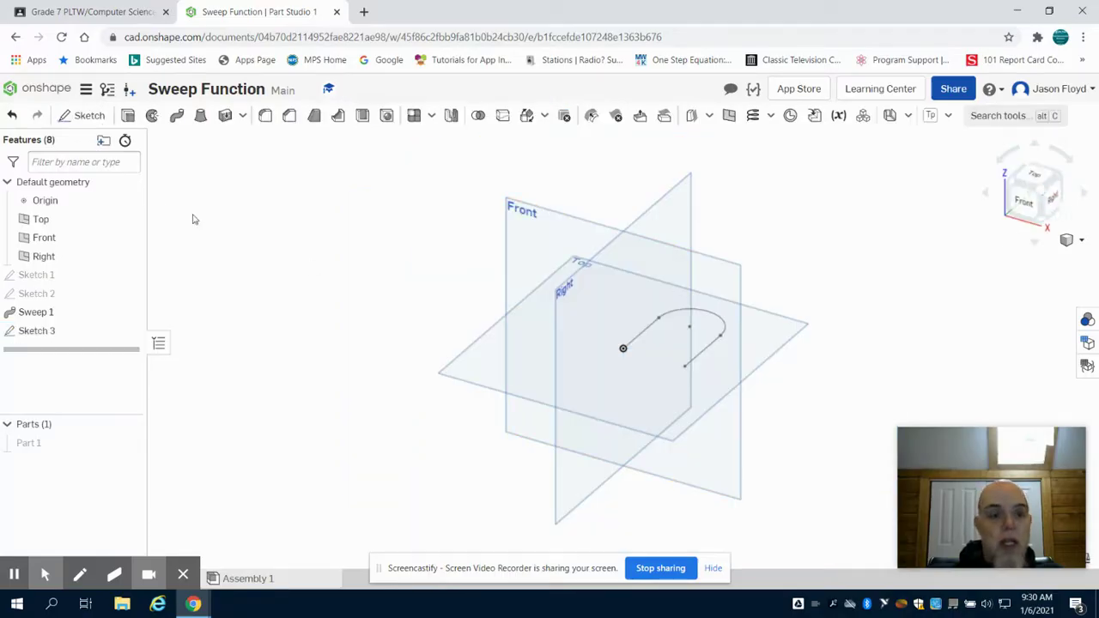
left_click(89, 115)
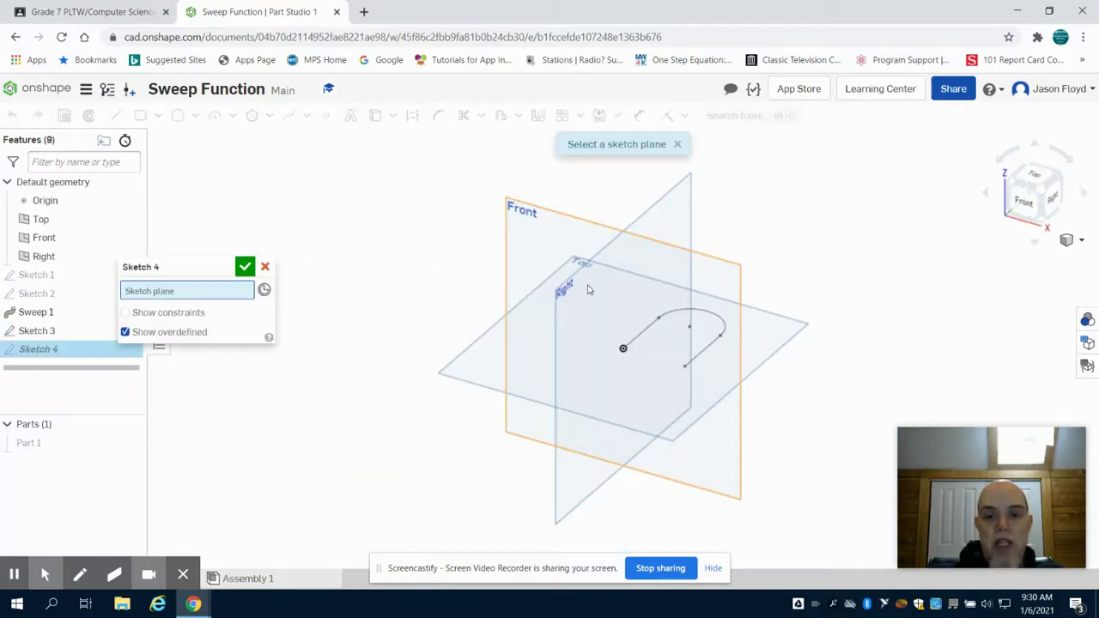
left_click(554, 249)
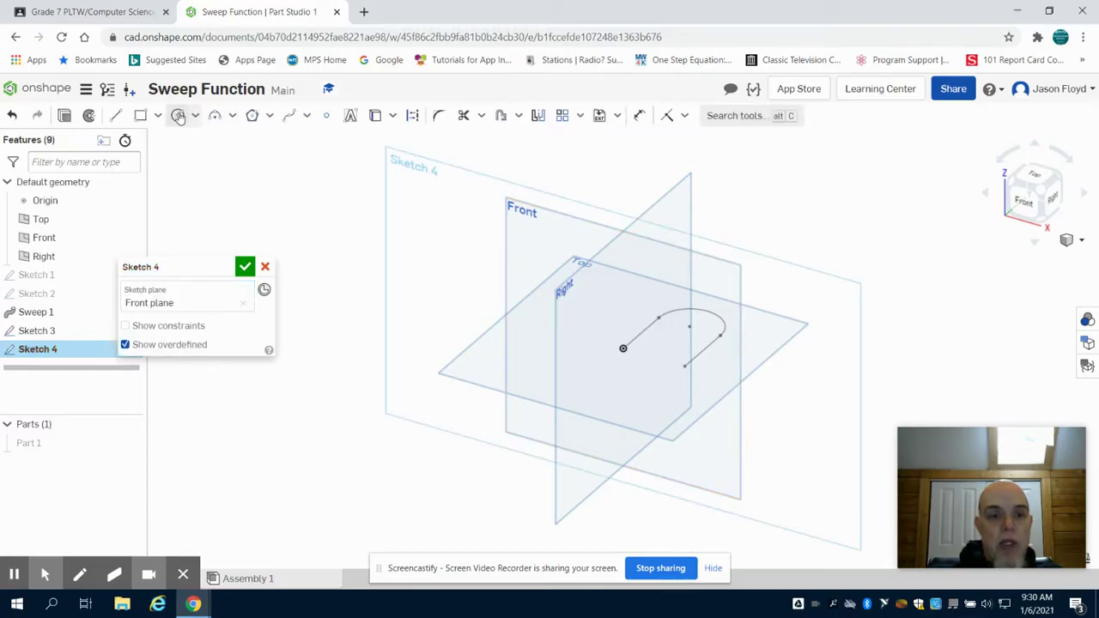
left_click(177, 115)
scroll(611, 337, "down", 6)
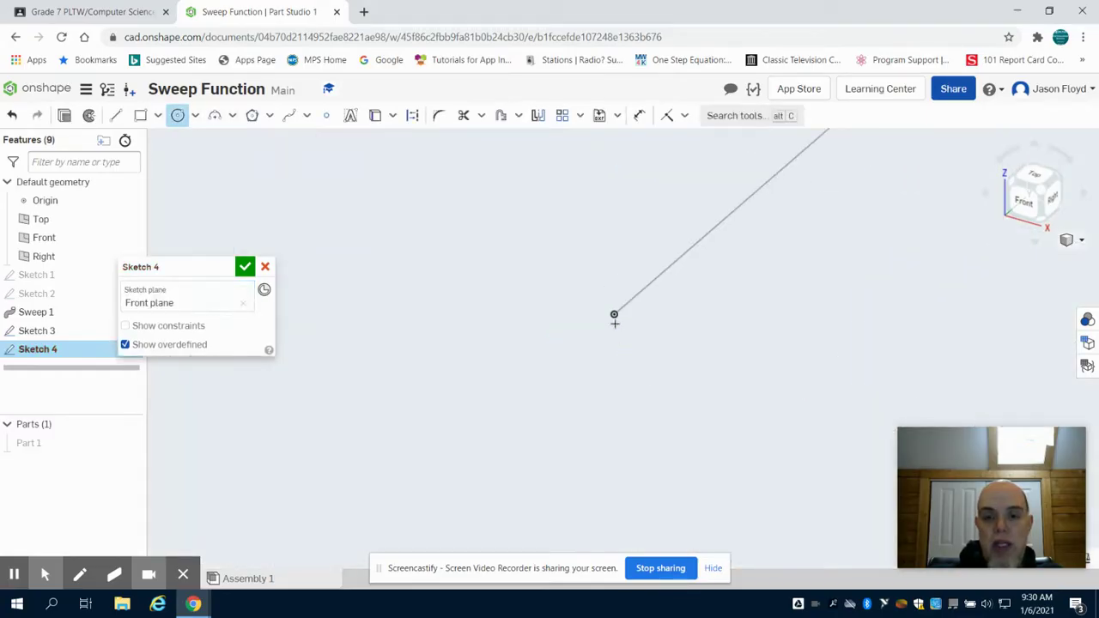
left_click(613, 316)
type("5")
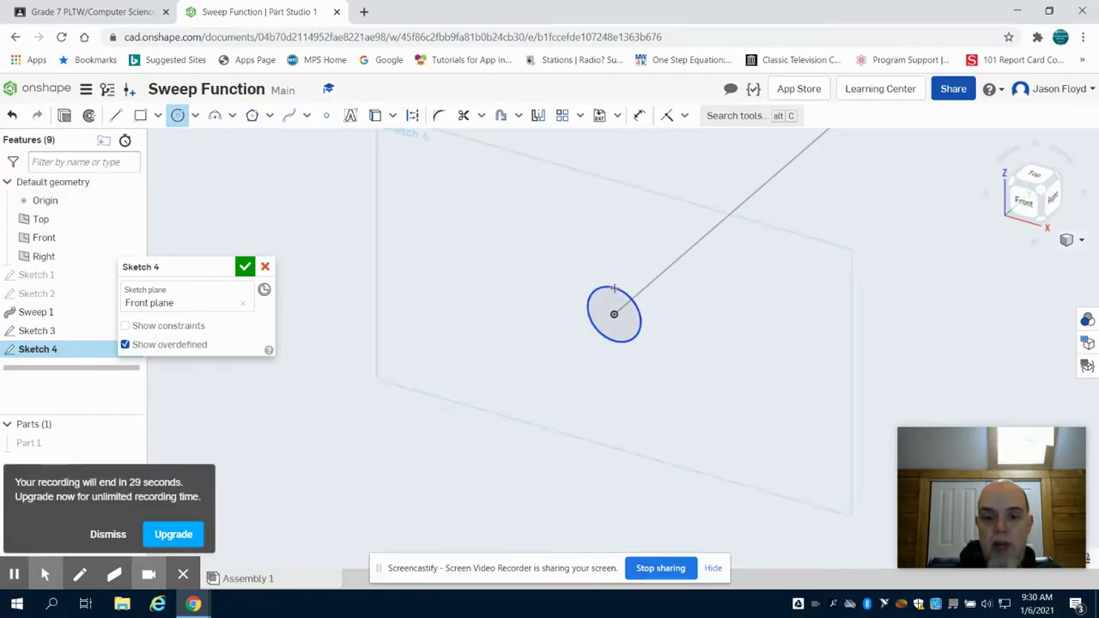
key("Return")
left_click(244, 267)
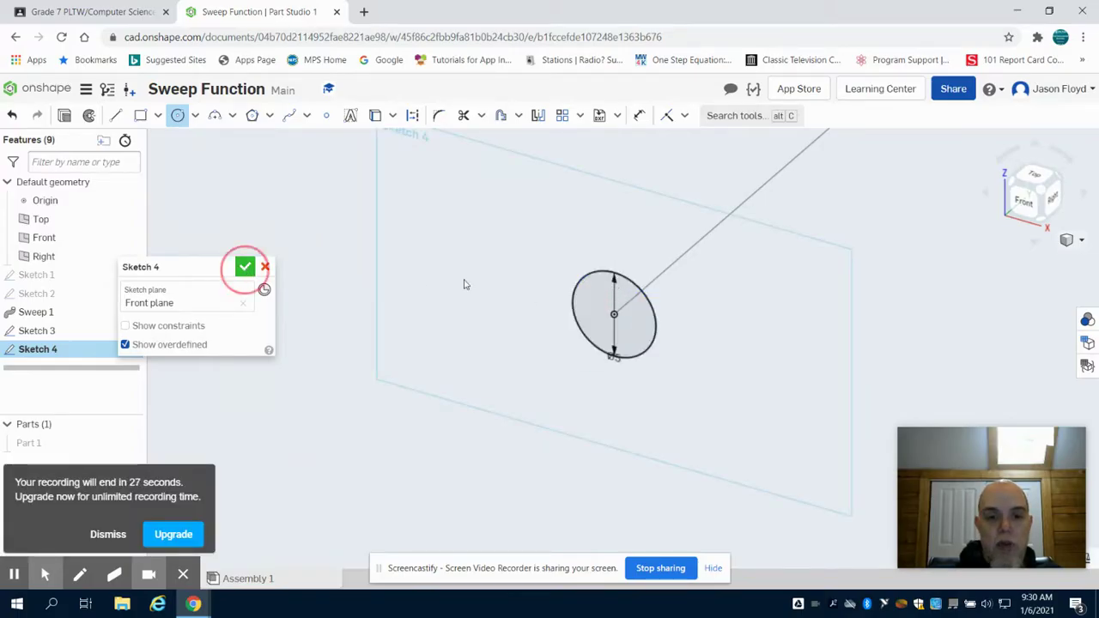
left_click(1041, 194)
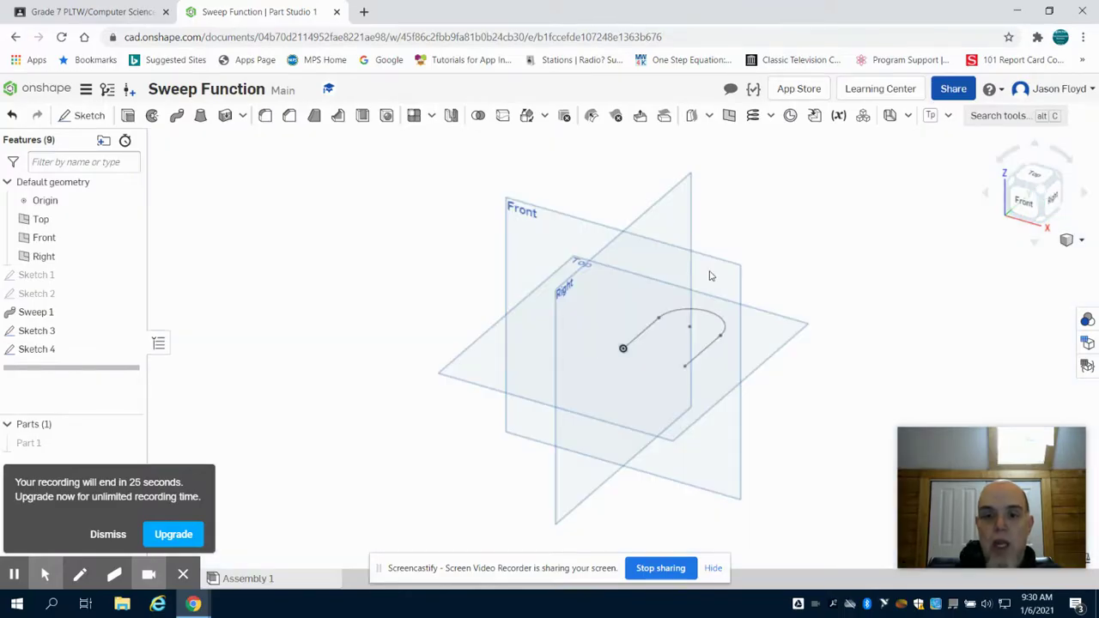
Start a sweep using all of Sketch 4 as the profile.
left_click(180, 117)
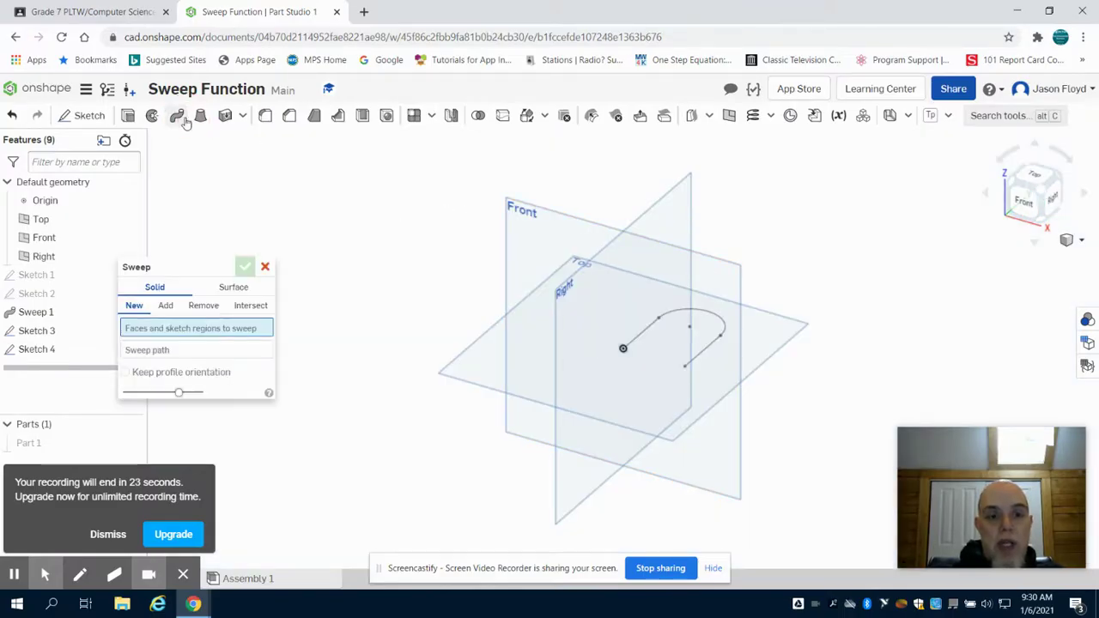
scroll(592, 359, "up", 5)
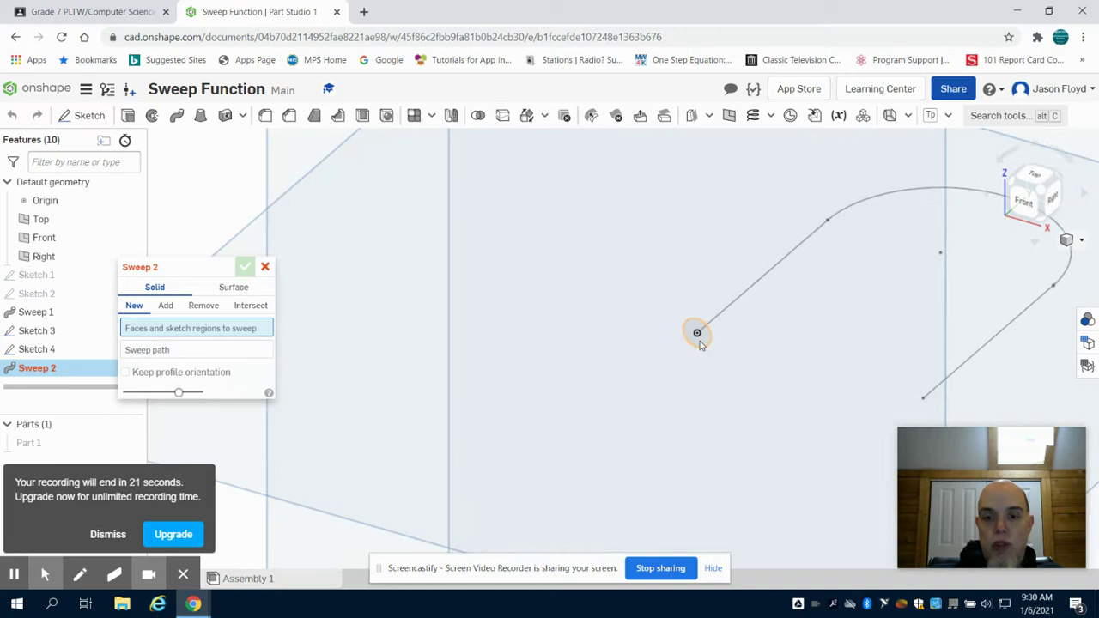
left_click(698, 336)
left_click(60, 350)
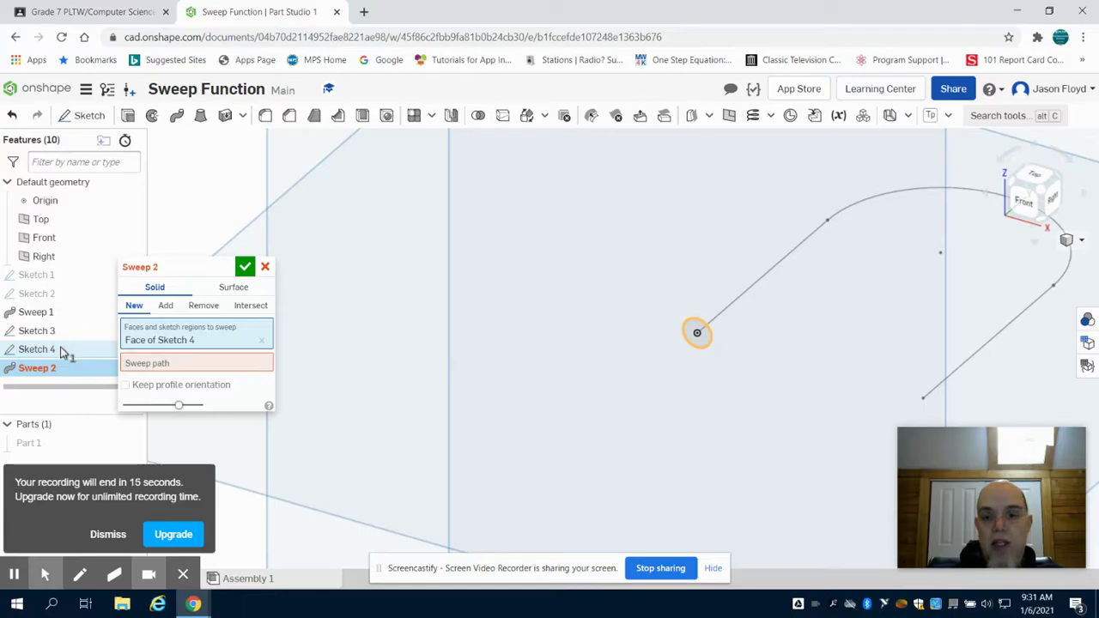
left_click(60, 350)
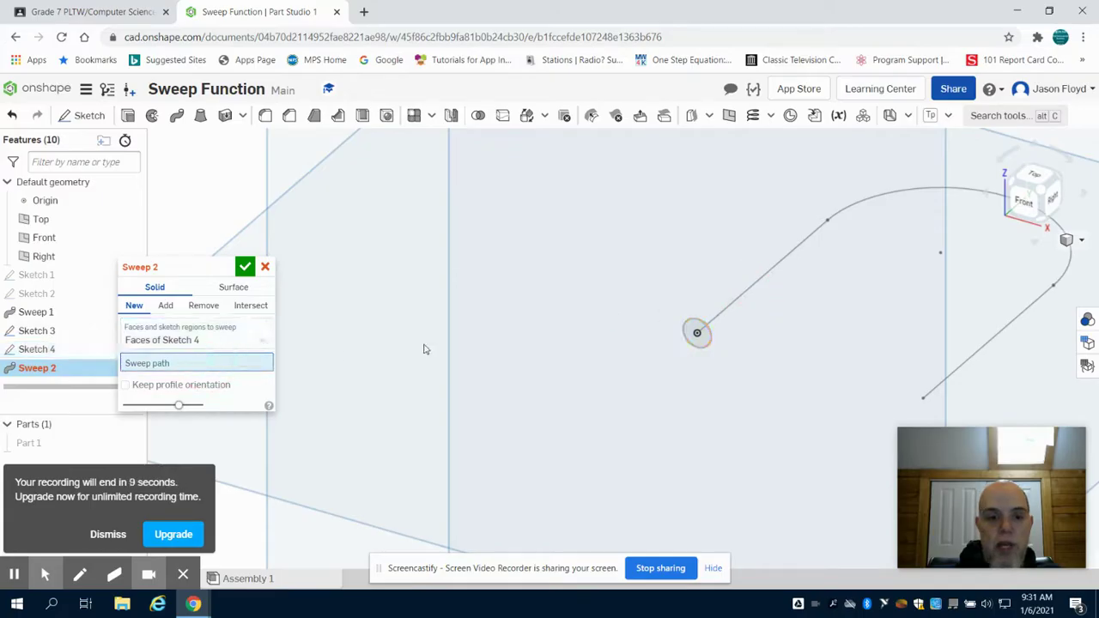
Set the sweep path to Sketch 3's two straight edges and arc.
left_click(211, 364)
left_click(773, 275)
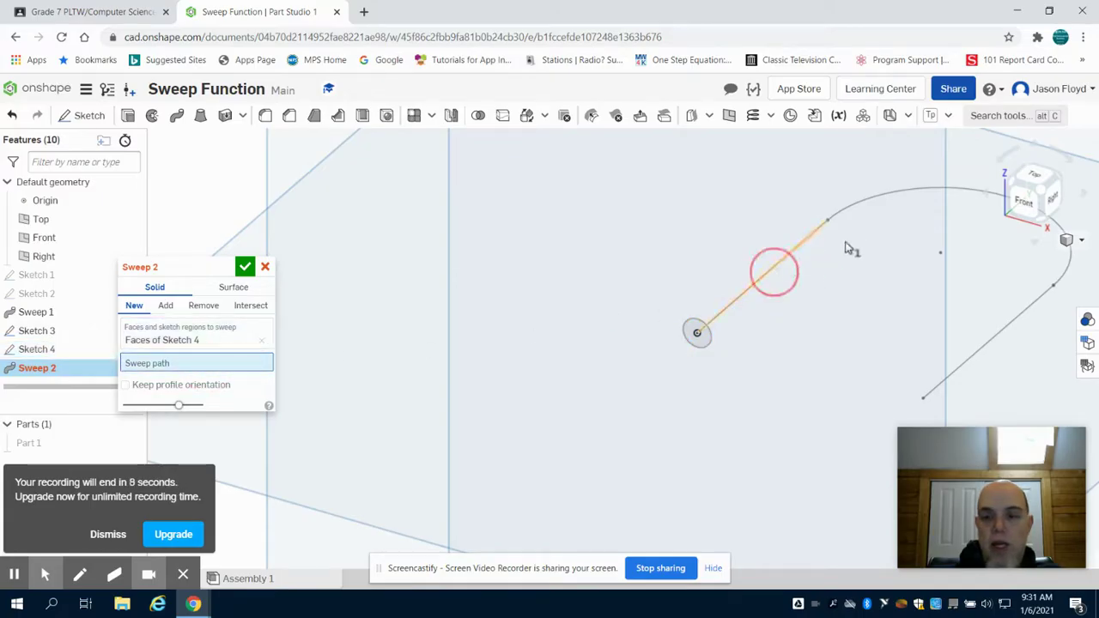
left_click(864, 203)
left_click(1012, 323)
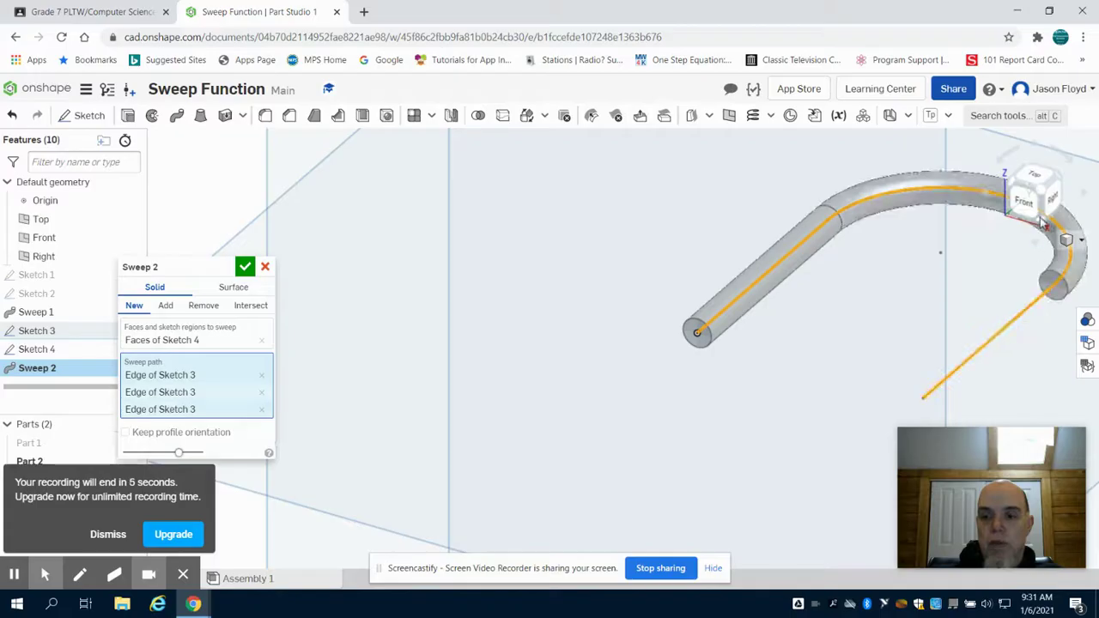
left_click(1046, 194)
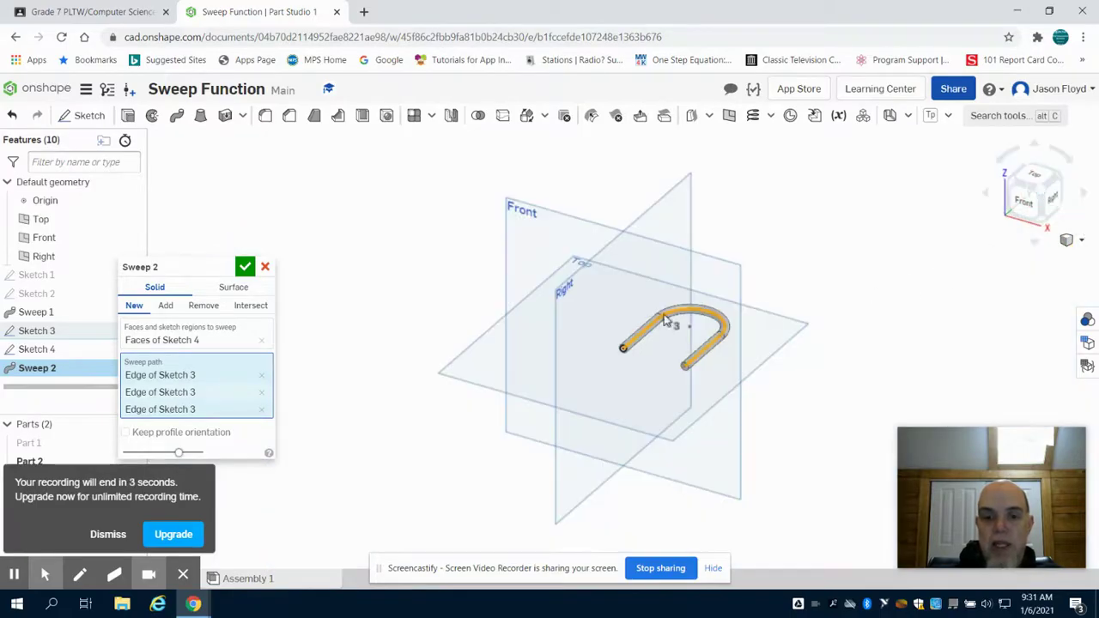